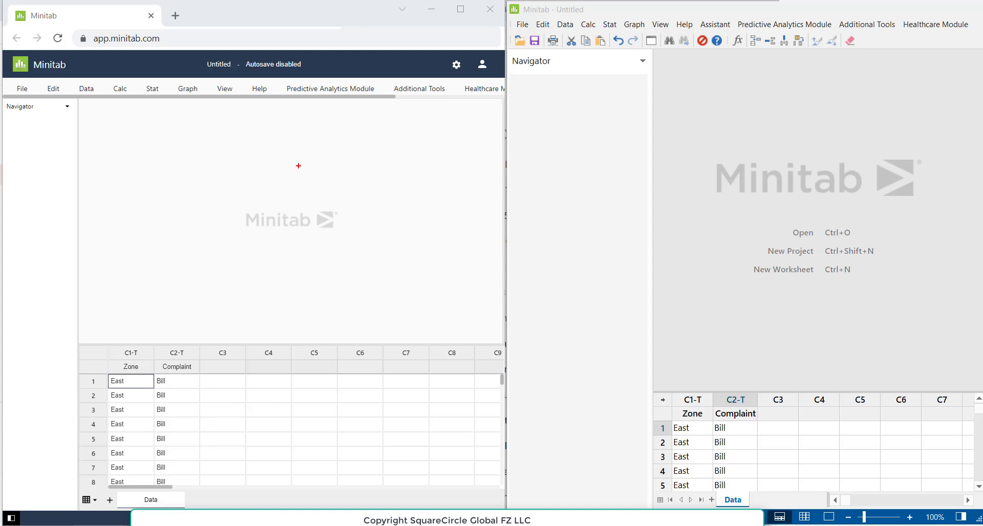
drag(6, 119, 32, 119)
mouse_move(260, 172)
mouse_down()
mouse_move(266, 179)
mouse_move(309, 155)
mouse_up()
drag(219, 407, 252, 396)
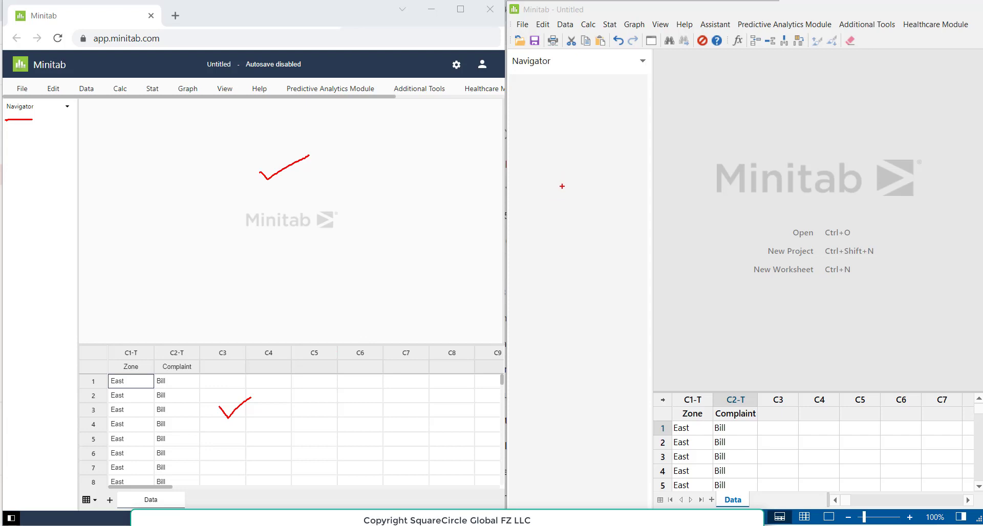
drag(562, 185, 586, 174)
drag(519, 77, 550, 77)
drag(729, 106, 774, 91)
drag(773, 430, 789, 424)
drag(12, 81, 229, 78)
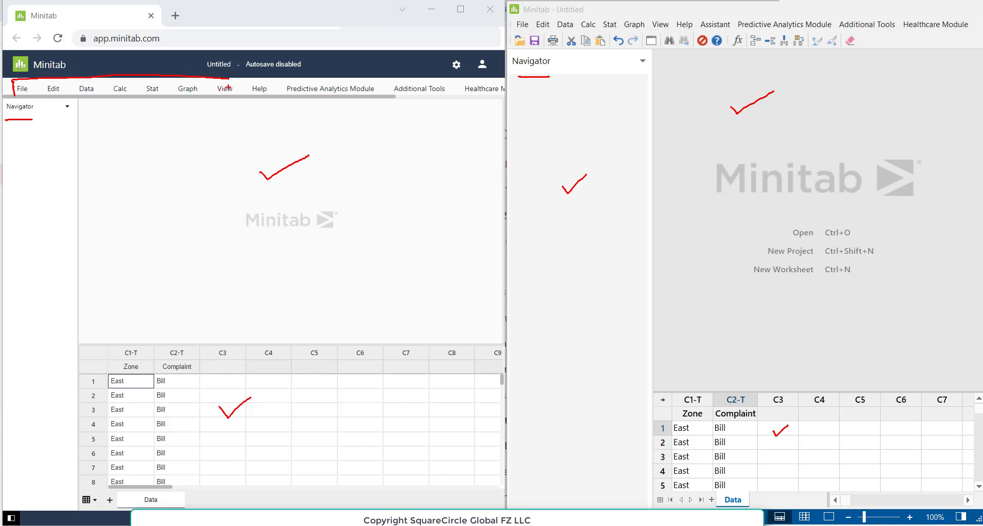
drag(15, 98, 133, 100)
drag(512, 31, 646, 34)
drag(513, 18, 627, 17)
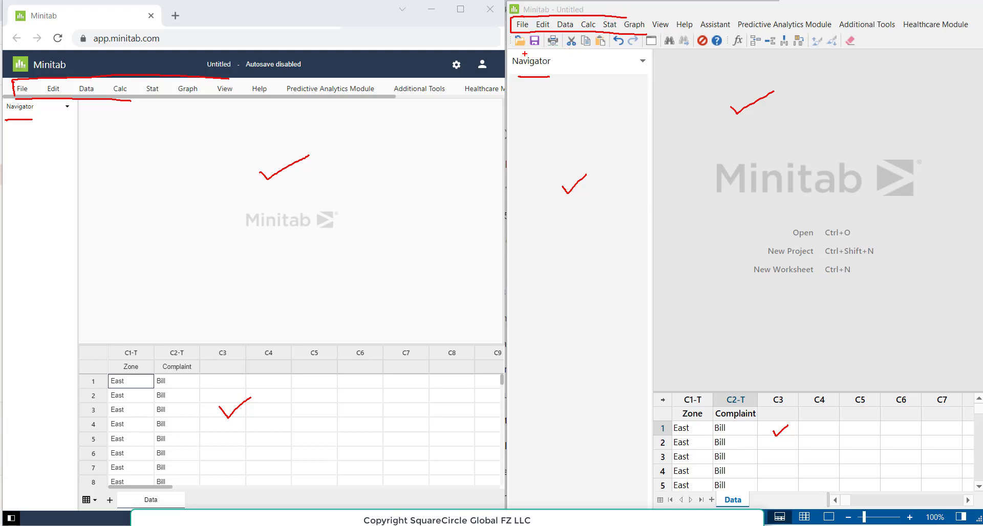
drag(552, 51, 612, 46)
key(Escape)
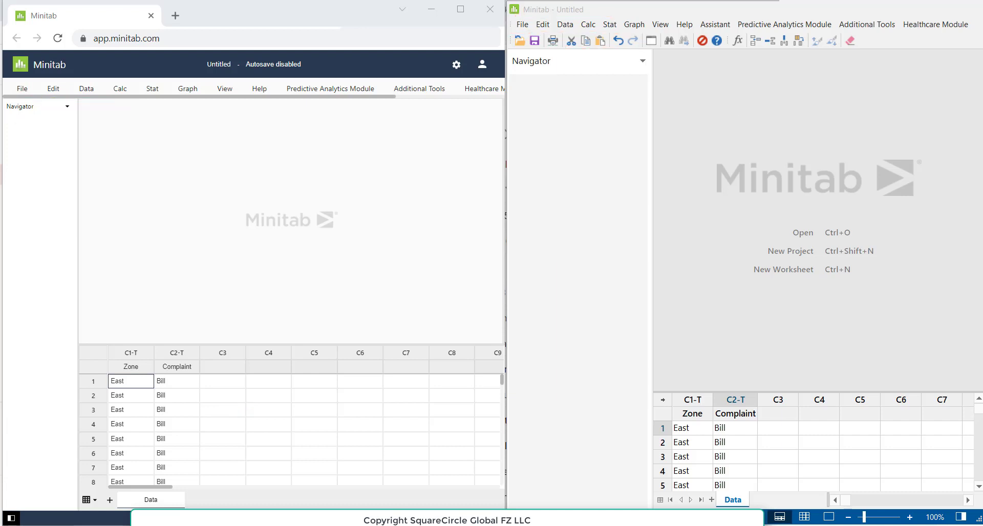
Step: View the sign-in form for opening Minitab Connect data in the web version, and dismiss it without signing in
click(23, 90)
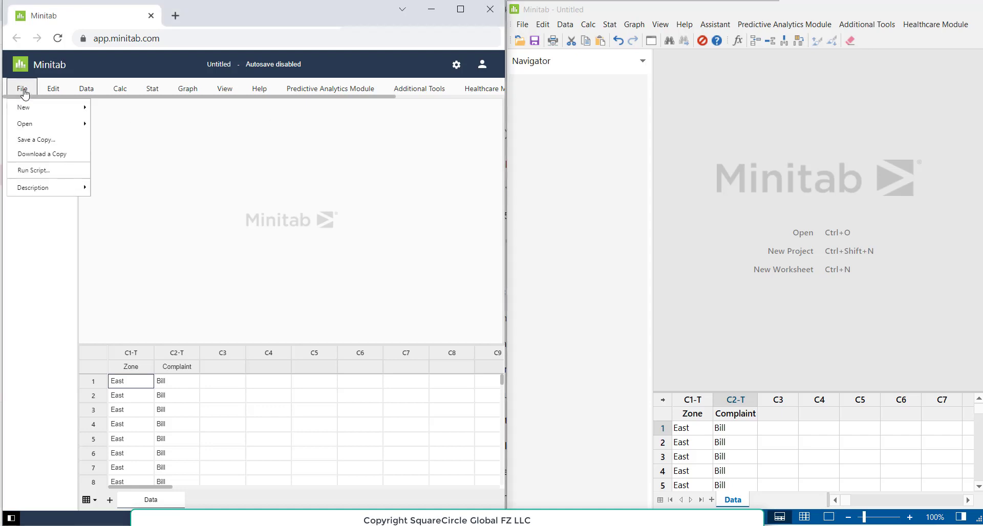
click(47, 130)
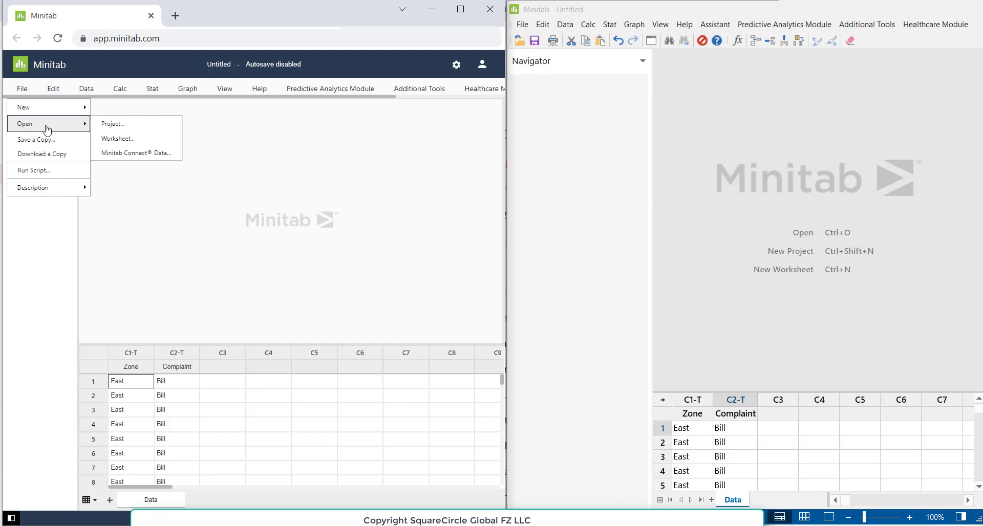
click(131, 154)
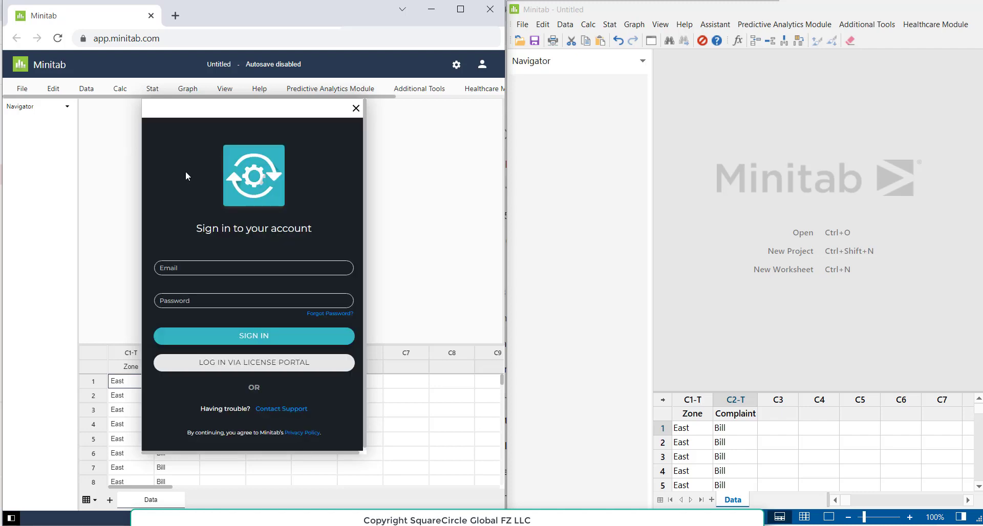
click(356, 110)
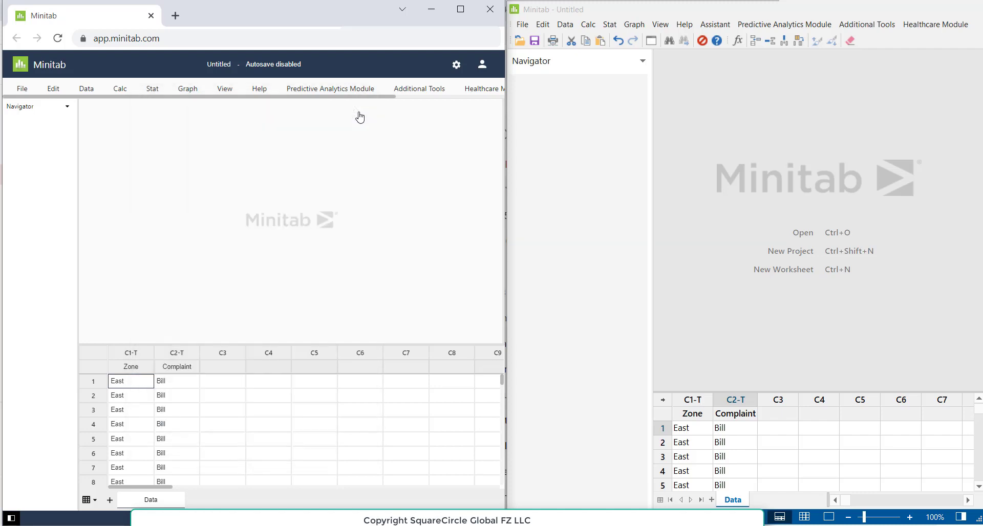
Step: Start saving a copy of the untitled web project to Microsoft OneDrive, and cancel the save
click(22, 88)
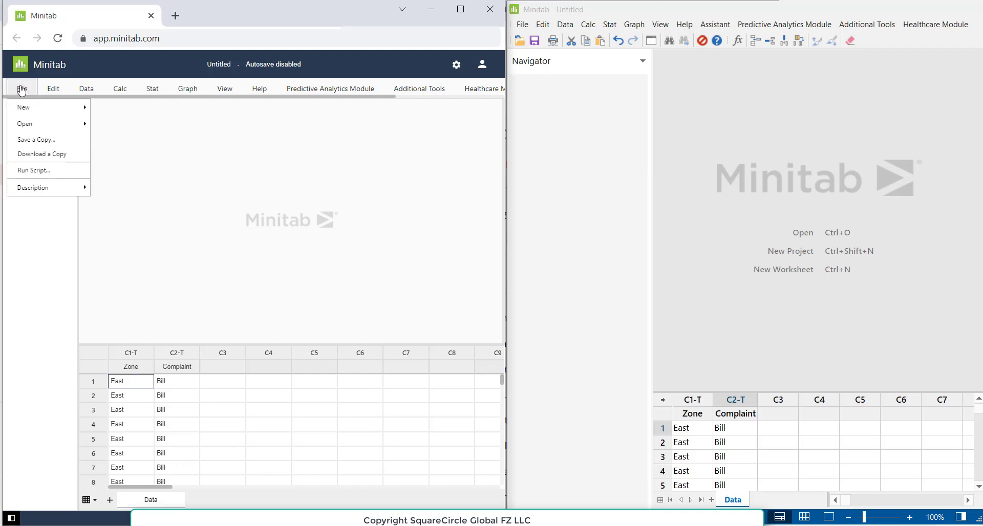
click(38, 140)
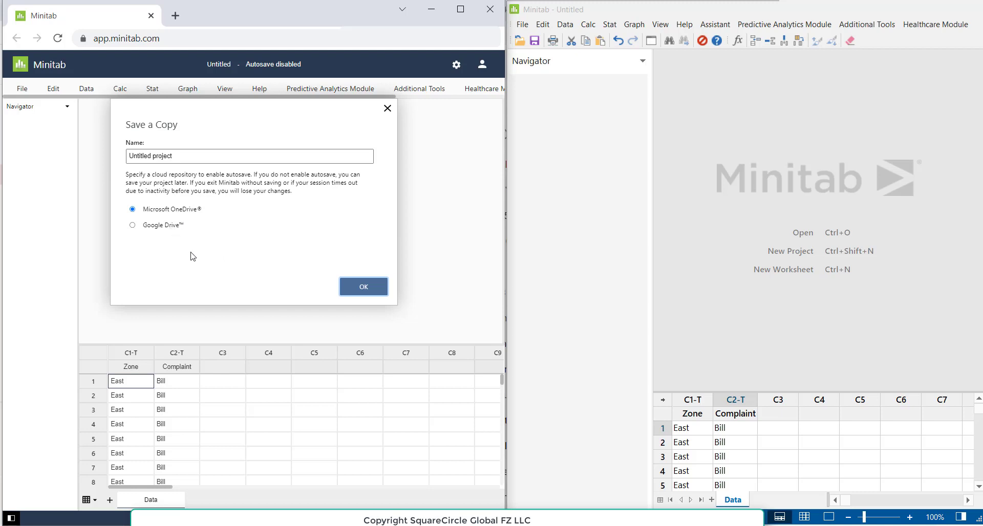
click(354, 290)
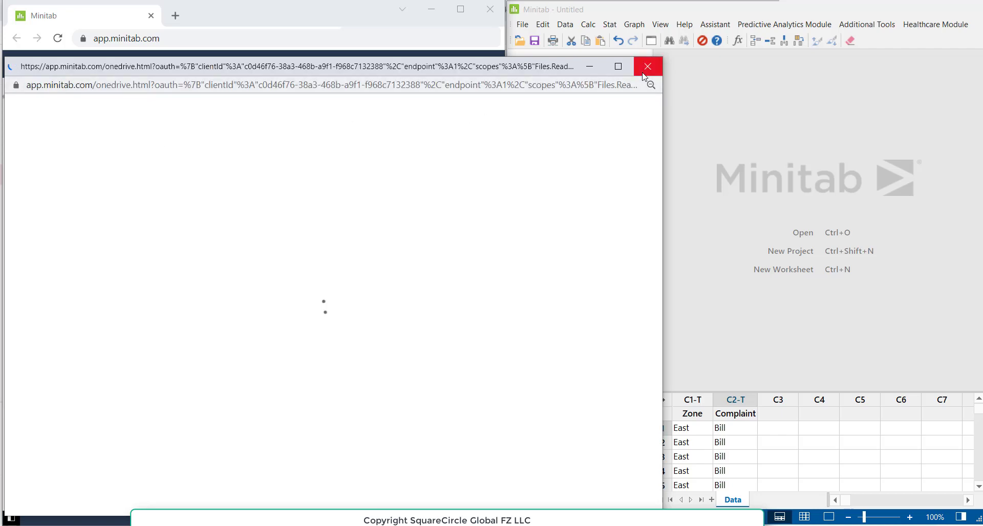
click(647, 66)
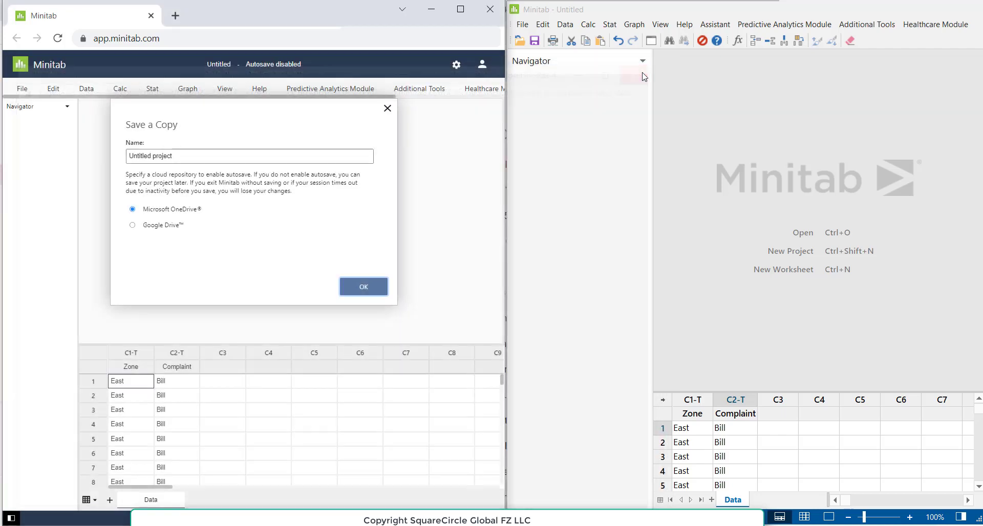
click(388, 110)
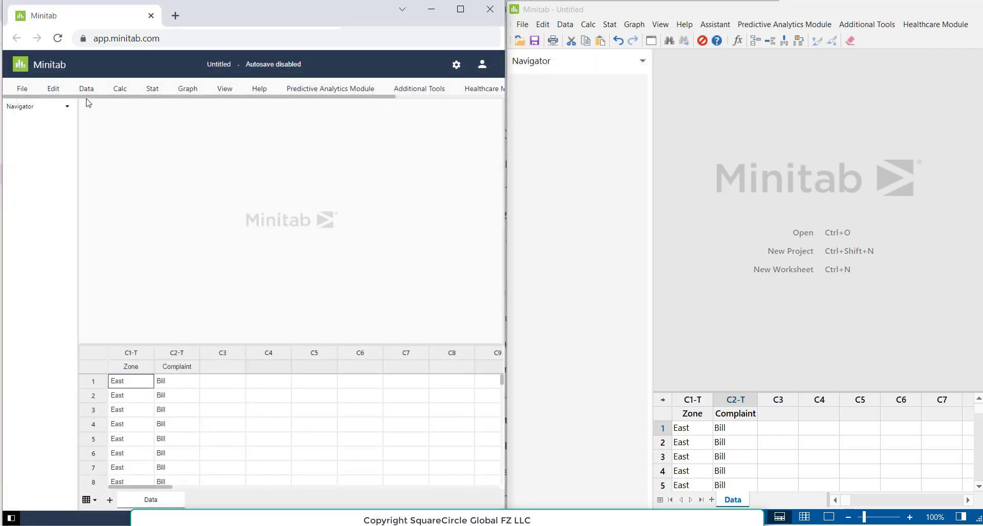
Step: Examine the web version's options for new and existing projects and worksheets, and compare them with the desktop version's File commands
click(21, 89)
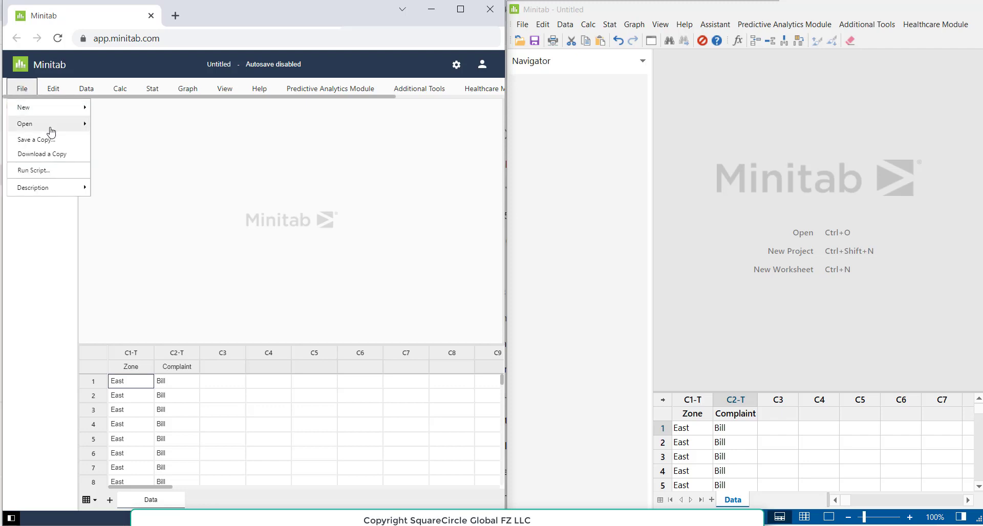
click(69, 109)
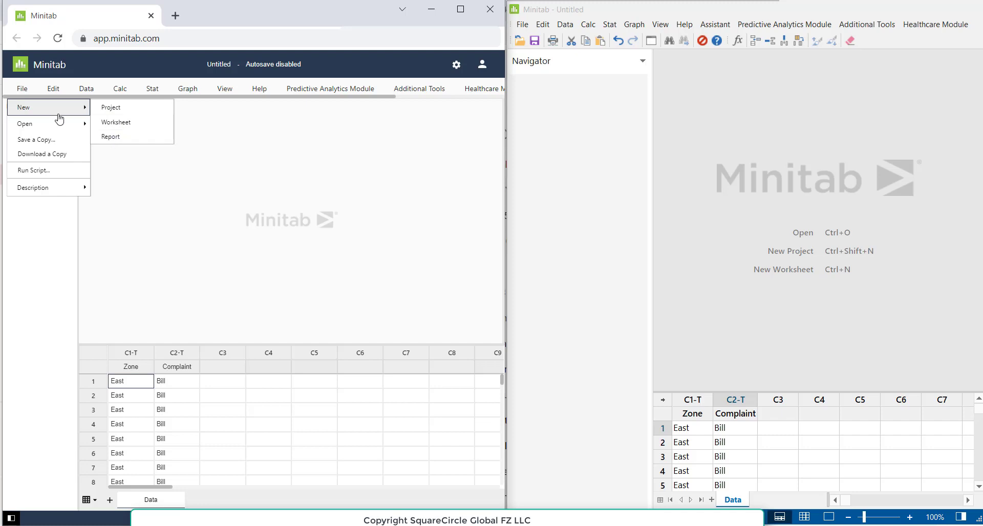
click(59, 124)
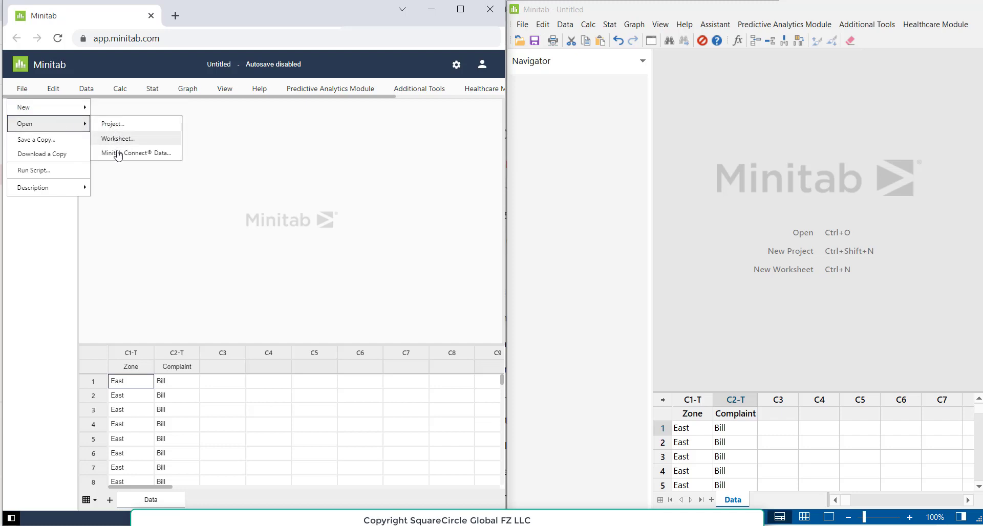
click(126, 183)
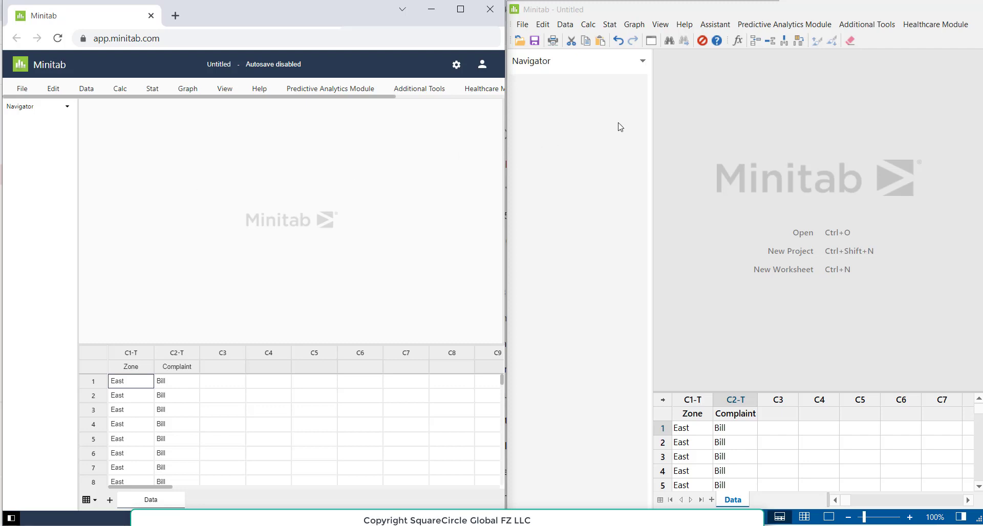
click(522, 25)
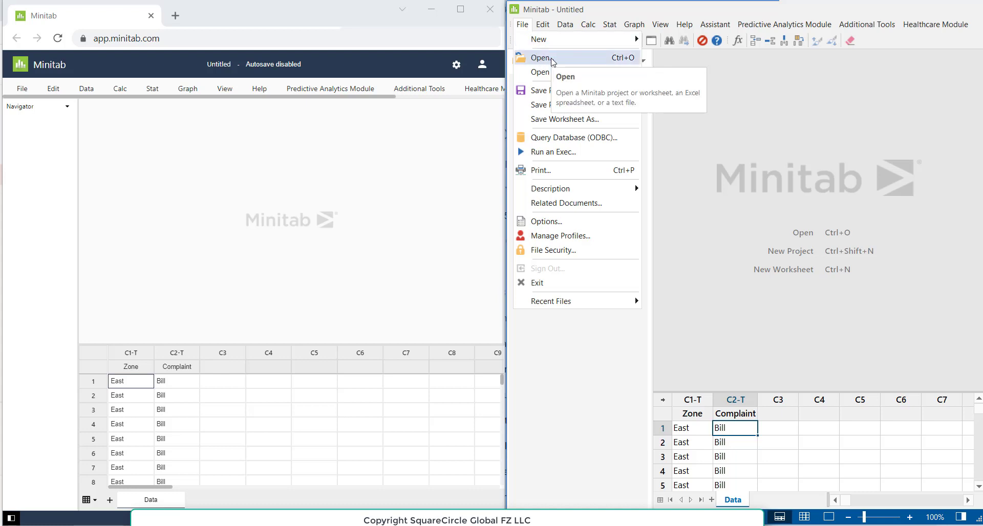
click(262, 151)
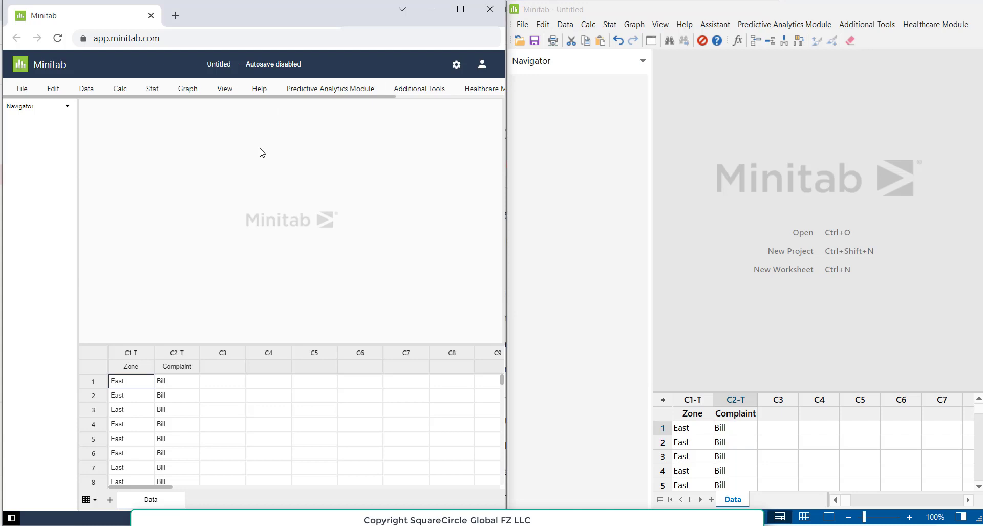
click(523, 27)
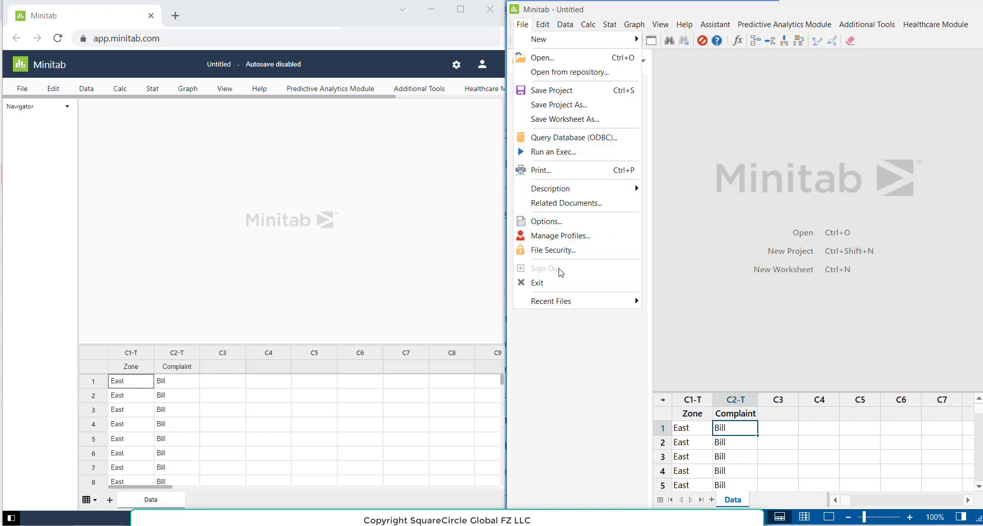
click(699, 108)
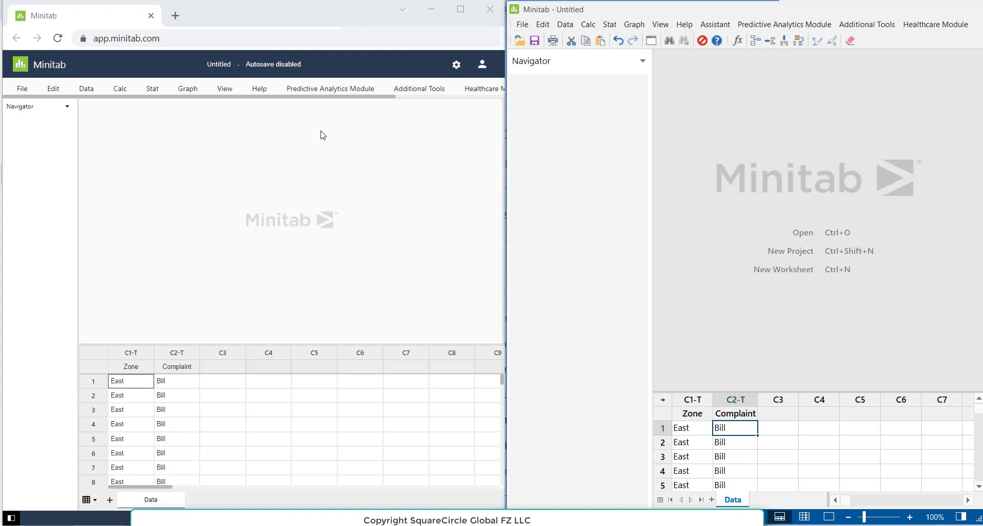
Step: Compare the Edit and Data commands offered in the web version with those in the desktop version
click(222, 92)
click(58, 94)
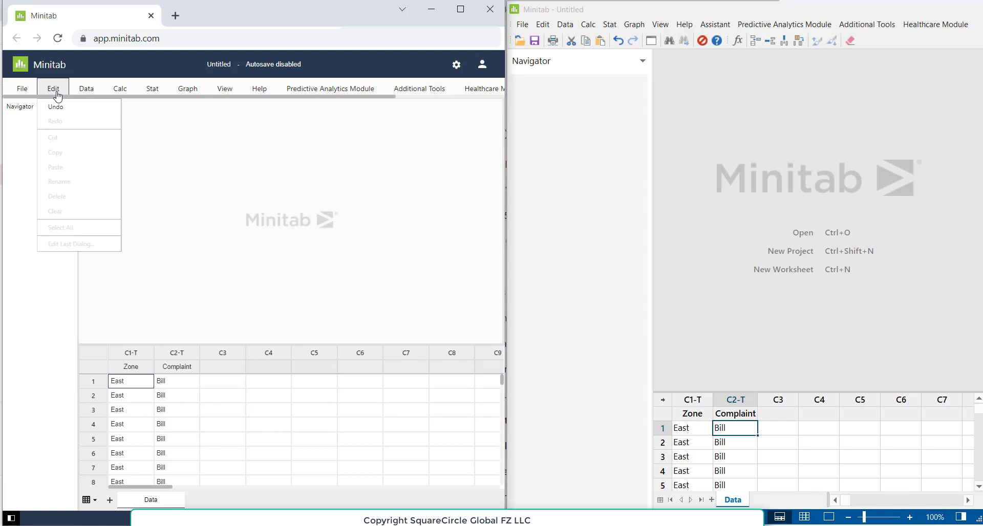
click(546, 27)
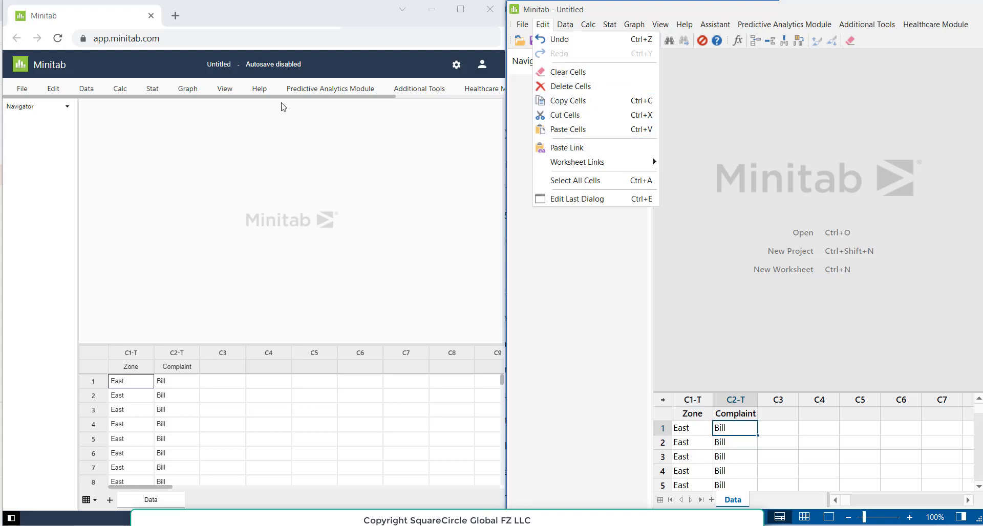
click(59, 91)
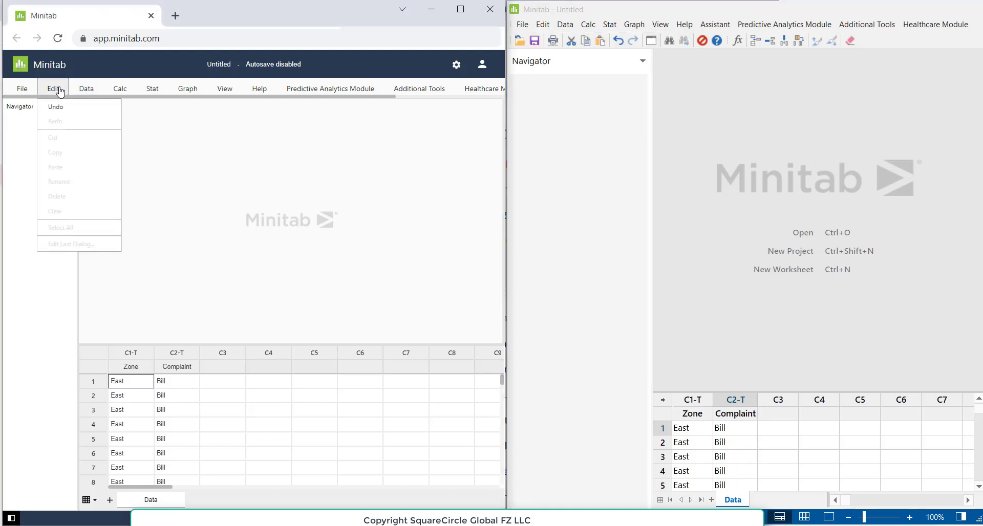
click(88, 92)
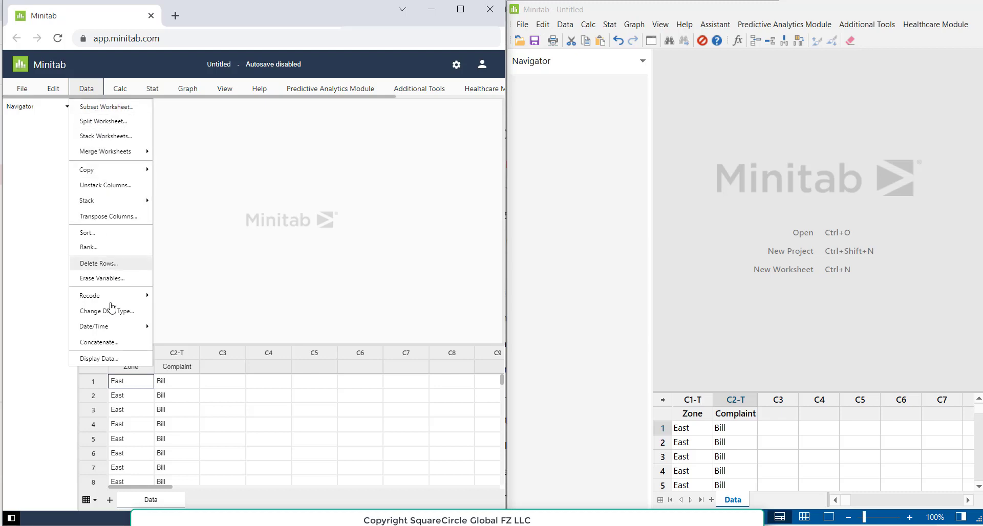
click(250, 277)
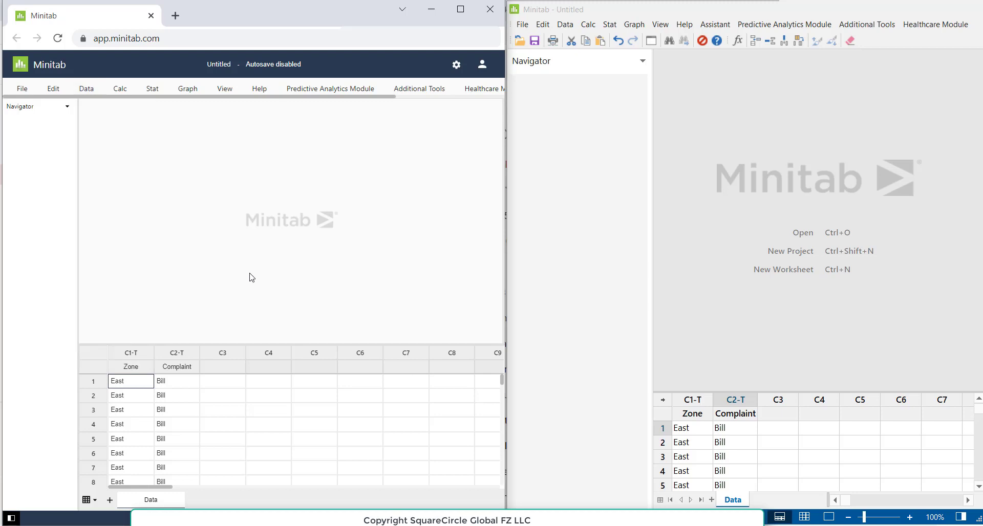
click(565, 25)
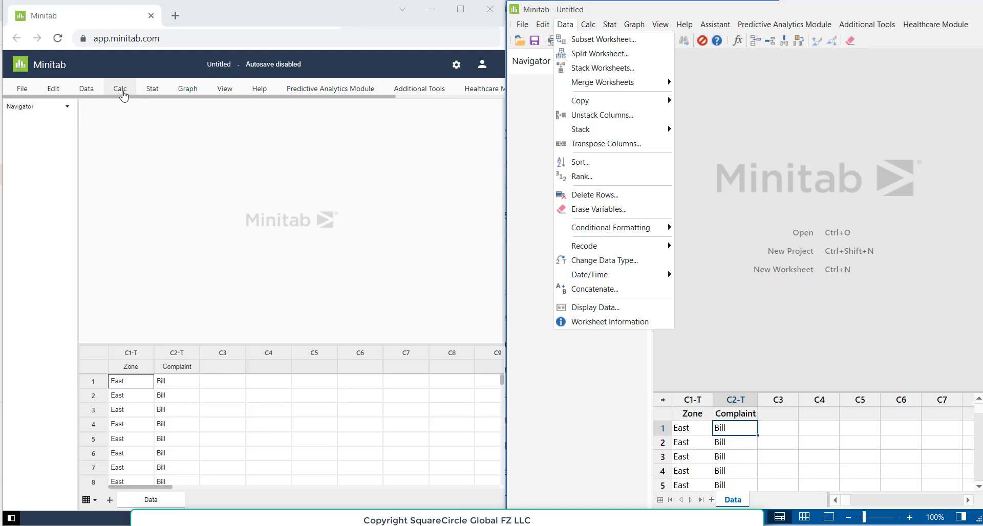
Step: Compare the Calc commands in both versions, including Resampling and Probability Distributions in the web version and Matrices in the desktop version
click(123, 95)
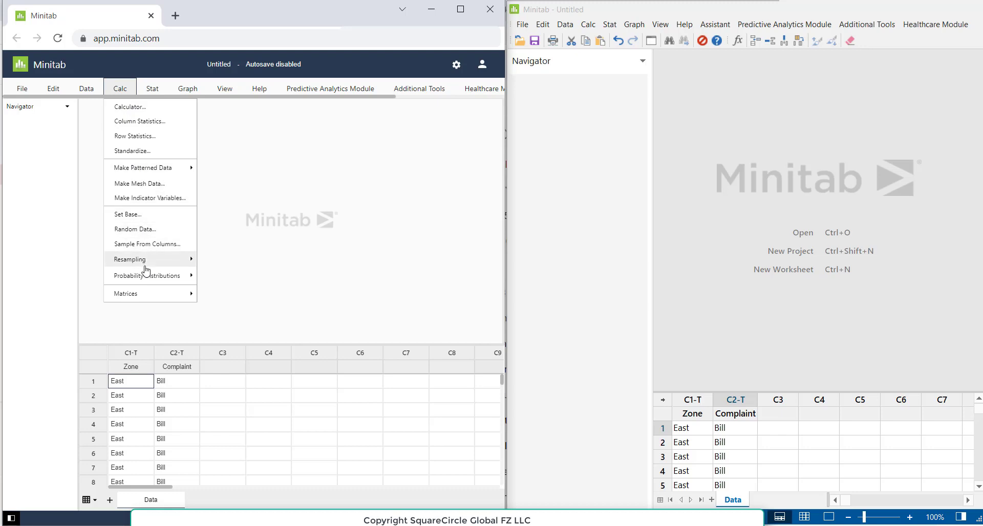
click(172, 266)
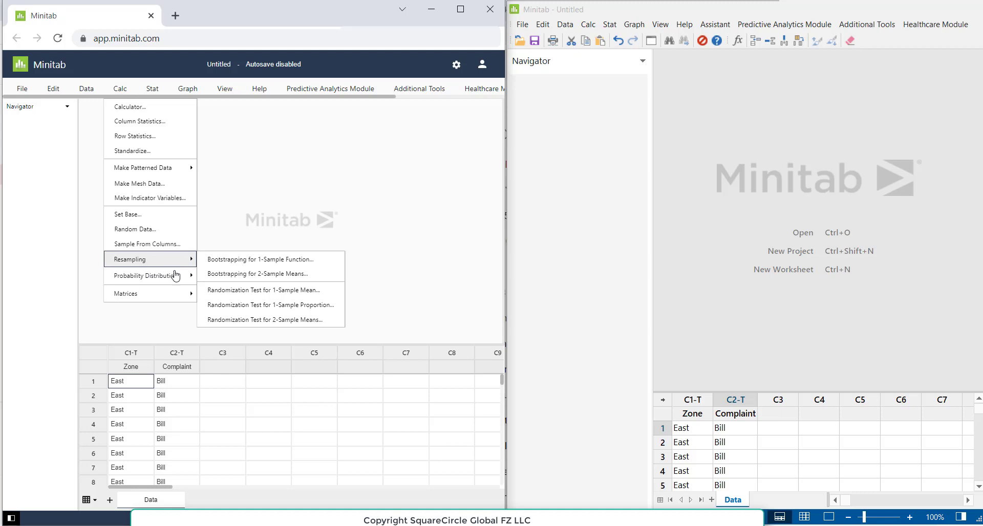
click(175, 277)
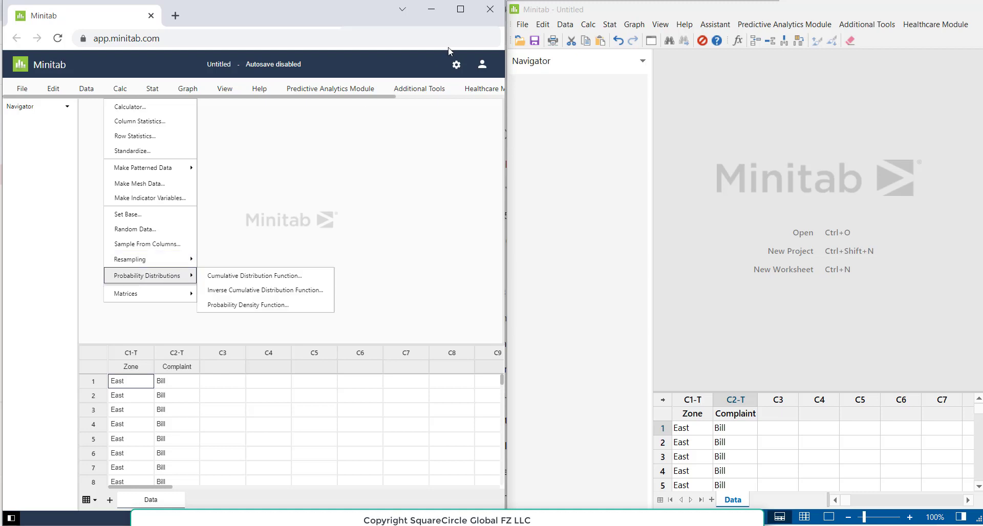
click(589, 25)
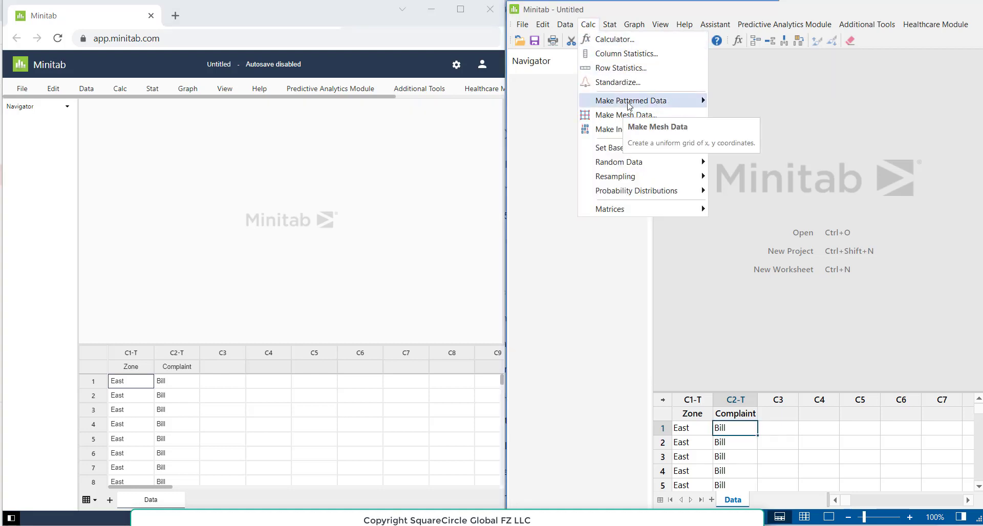
mouse_move(627, 102)
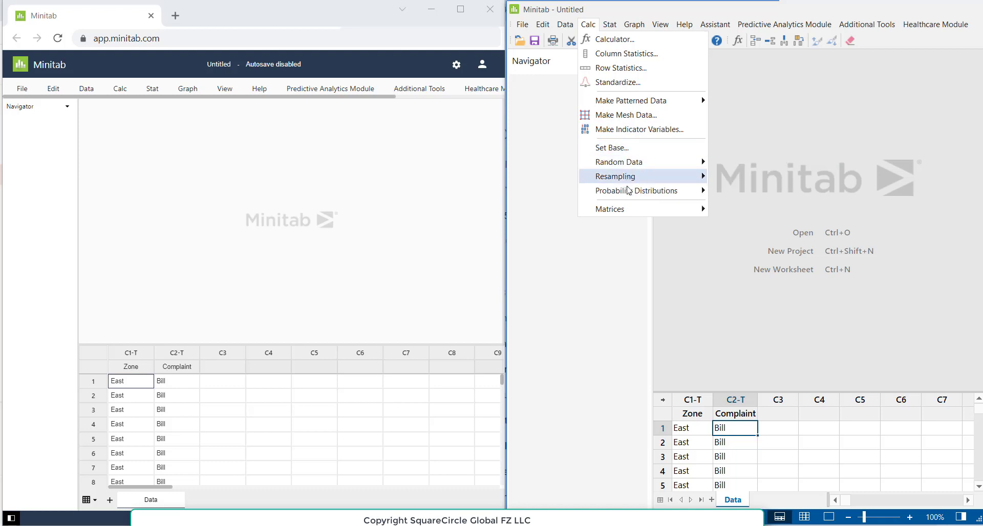
mouse_move(626, 215)
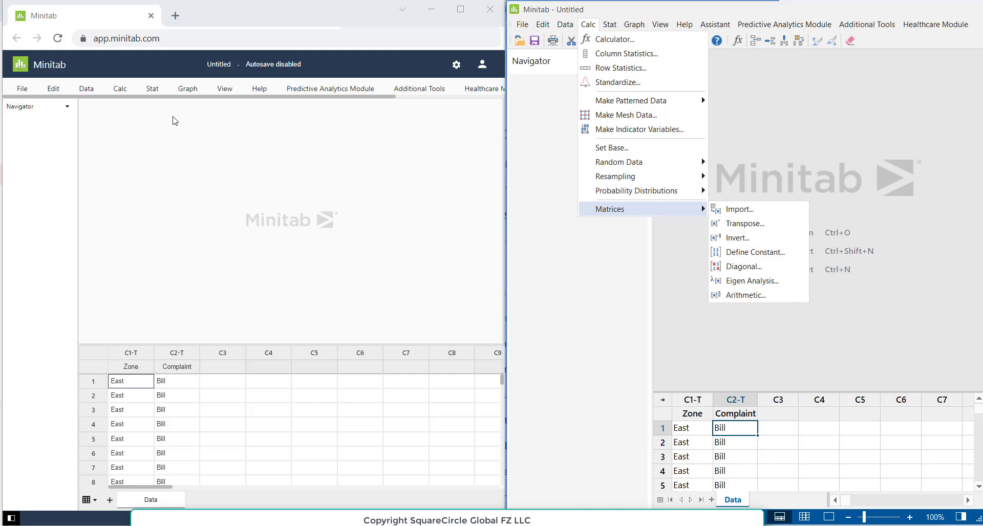
Step: Compare the Stat commands in both versions, including Basic Statistics and Predictive Analytics in the web version and Time Series and Nonparametrics in the desktop version
click(154, 91)
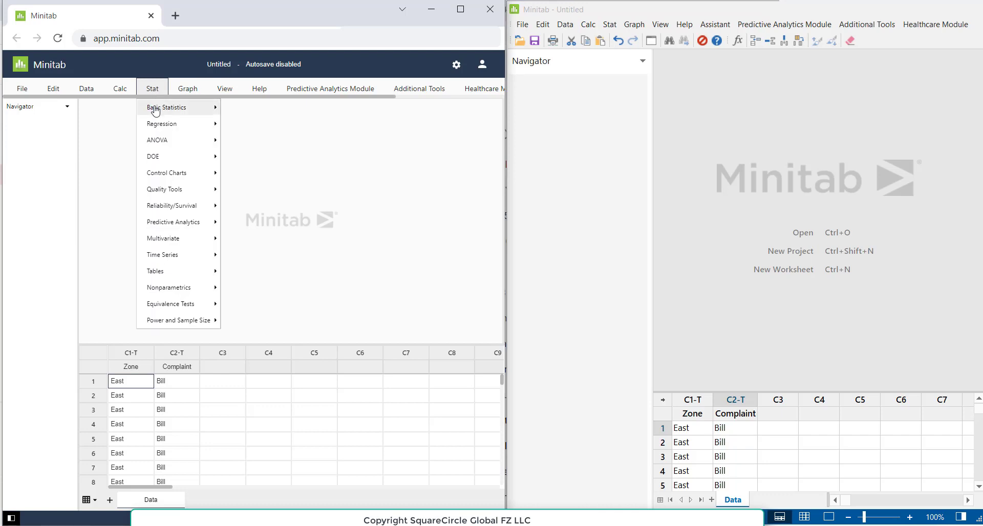
click(156, 111)
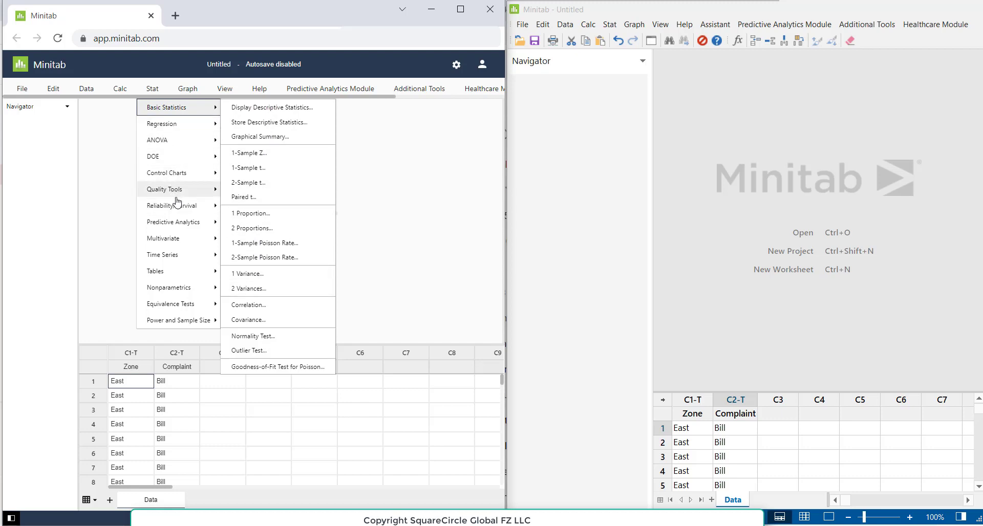
click(177, 225)
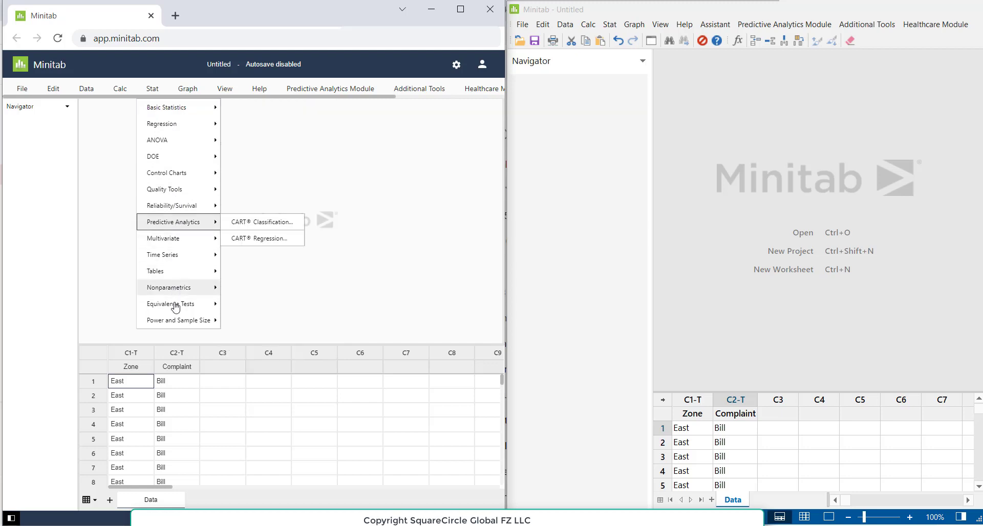
click(366, 250)
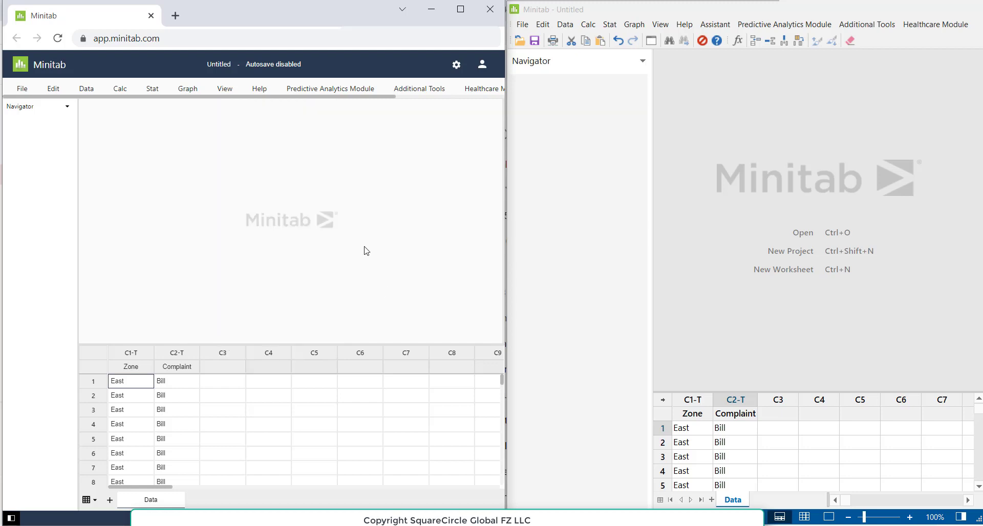
click(610, 25)
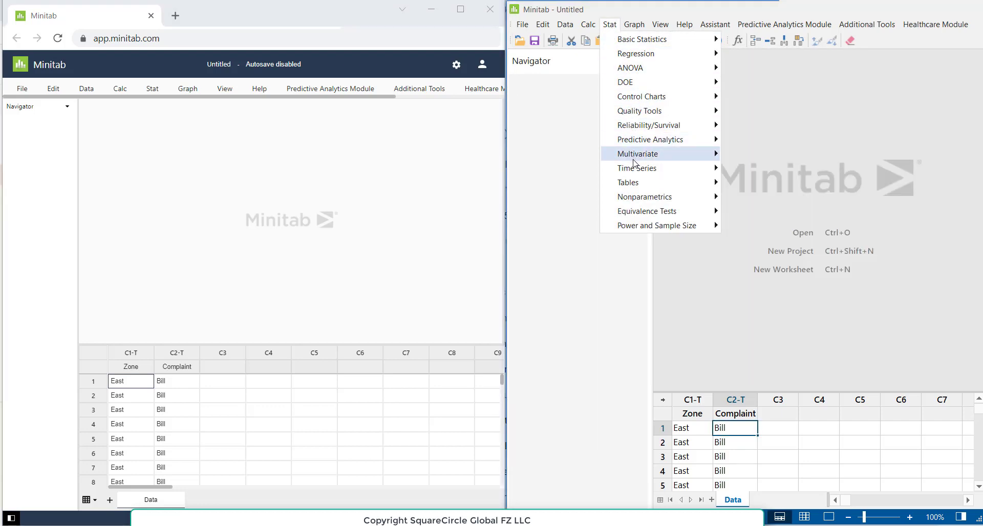
mouse_move(635, 173)
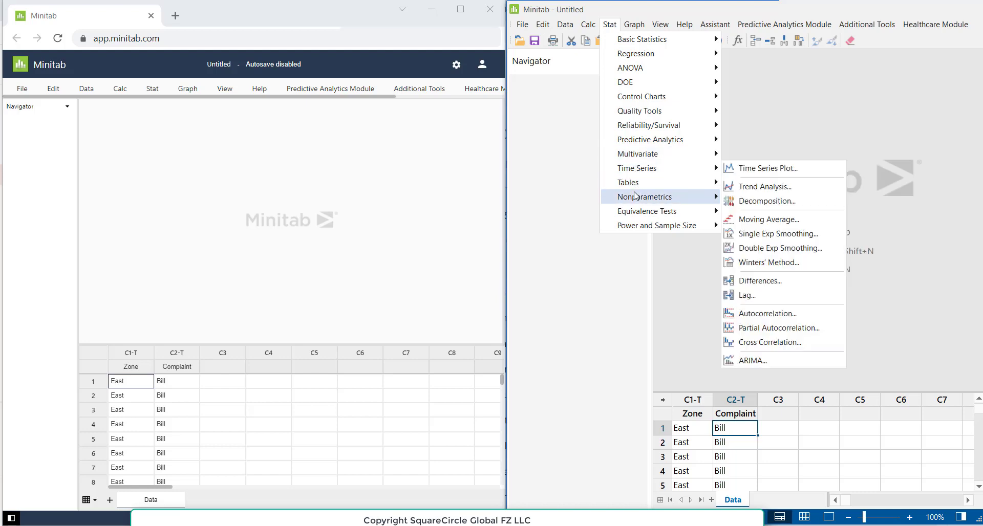
mouse_move(635, 197)
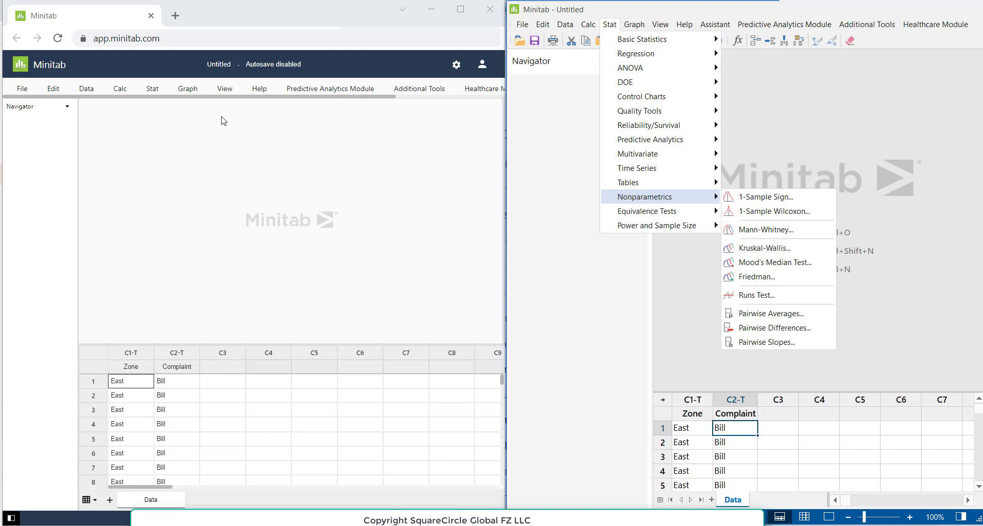
click(151, 88)
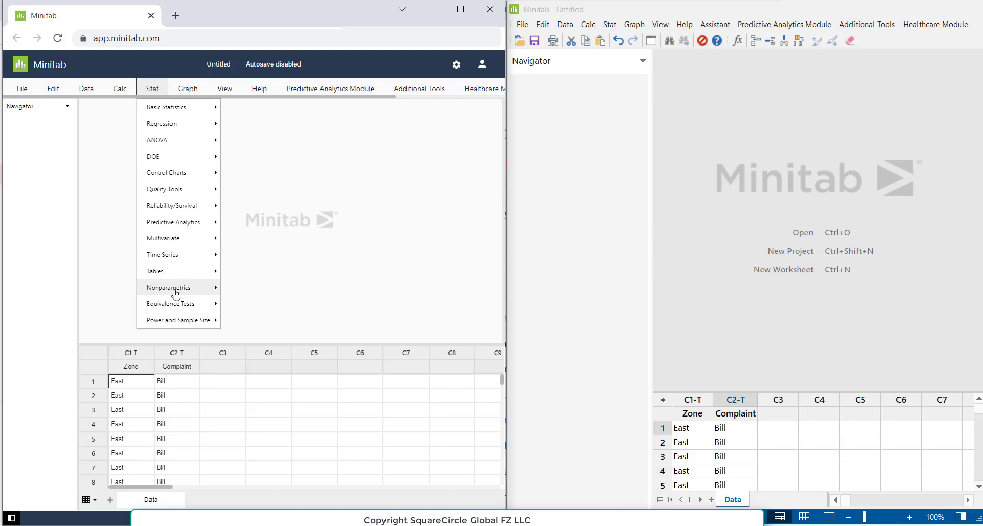
click(396, 154)
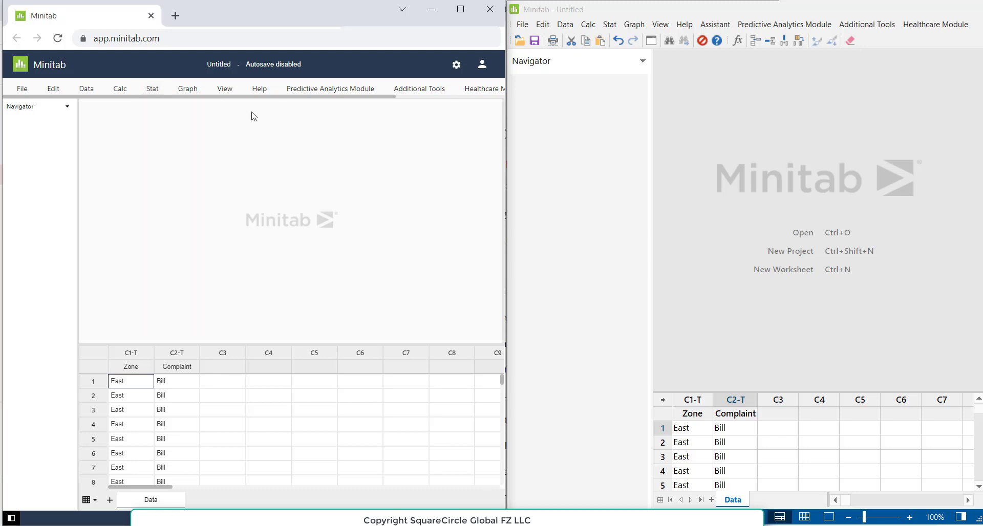
Step: Compare the graph types offered in the web version with those in the desktop version
click(192, 92)
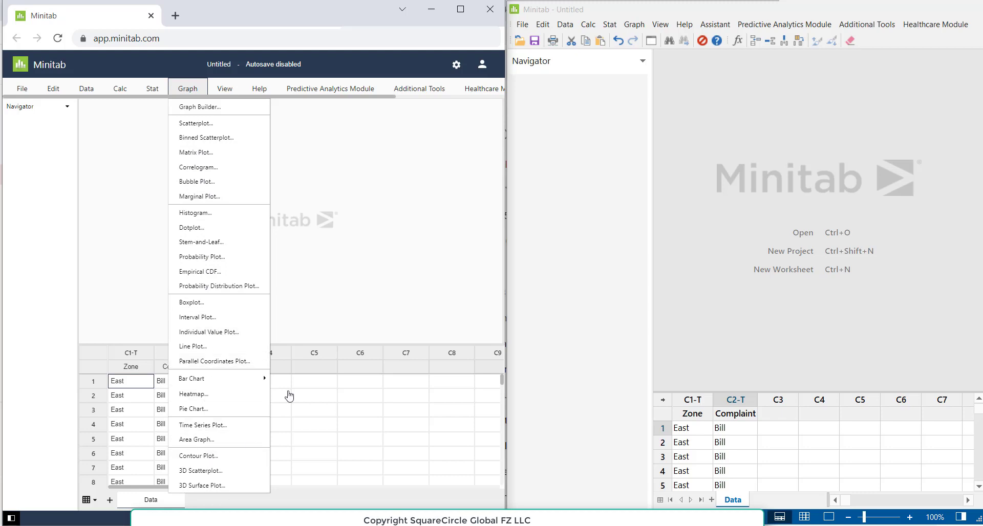
click(393, 226)
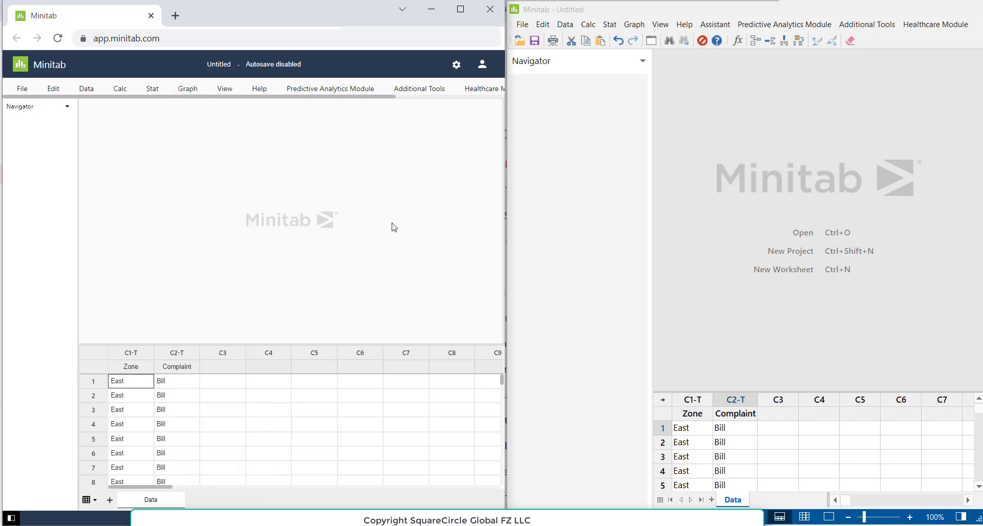
click(634, 24)
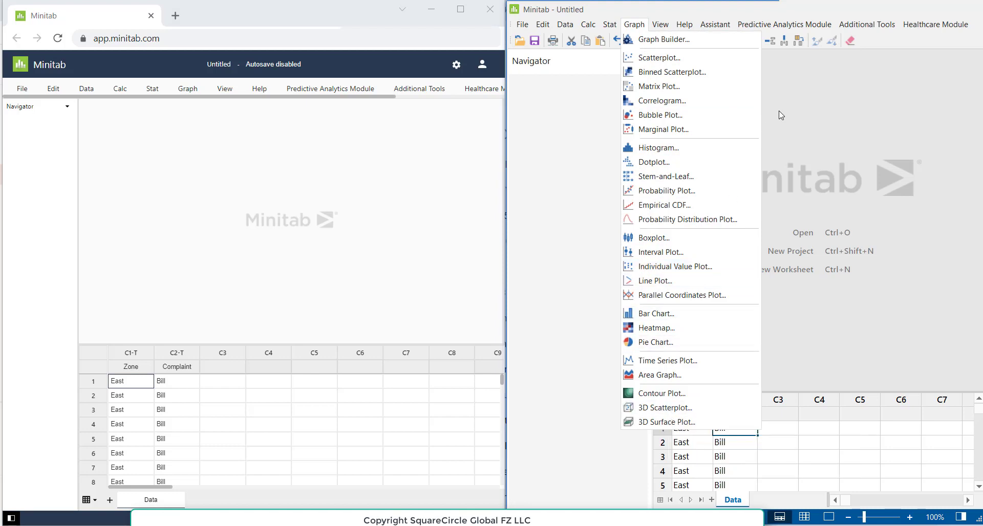
click(792, 111)
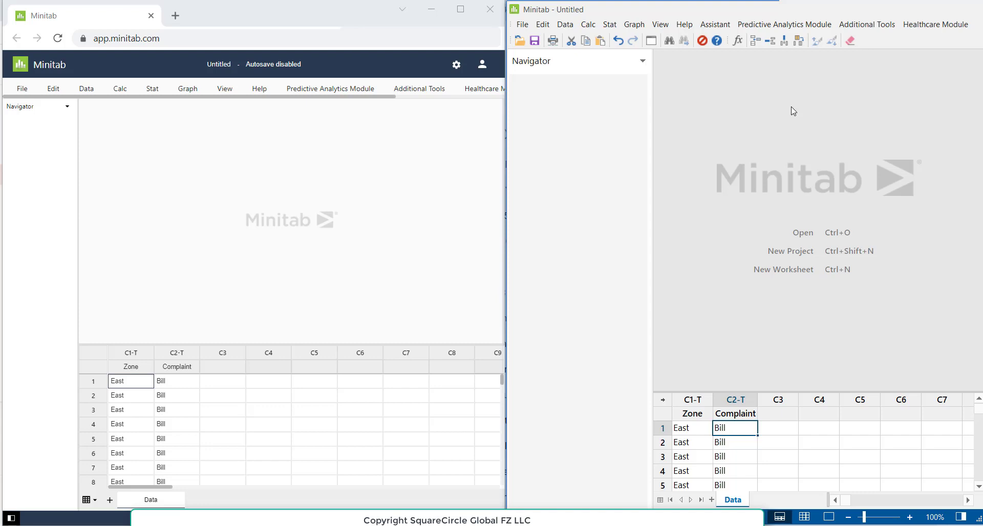
Step: Compare the View commands in both versions, including Command Line/History in the maximized desktop version
double_click(699, 13)
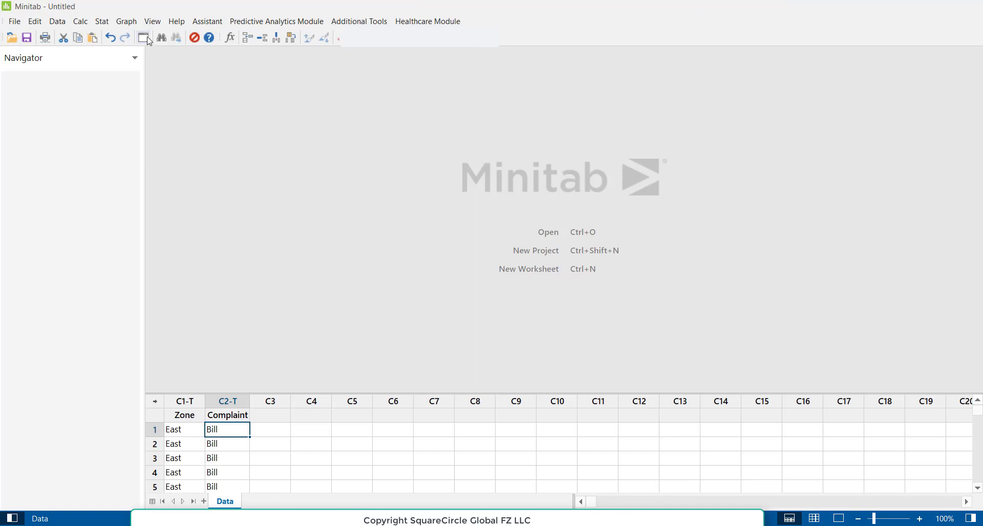
click(152, 21)
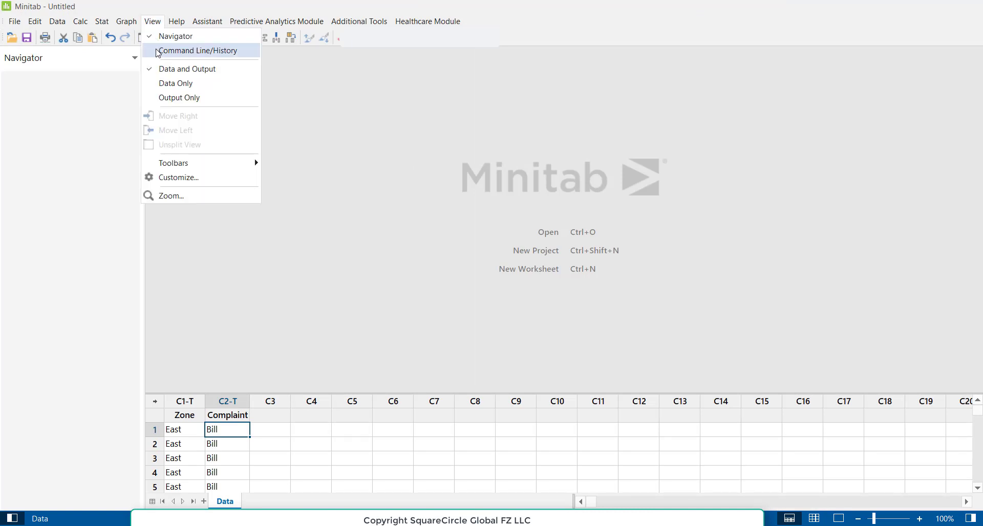
click(198, 50)
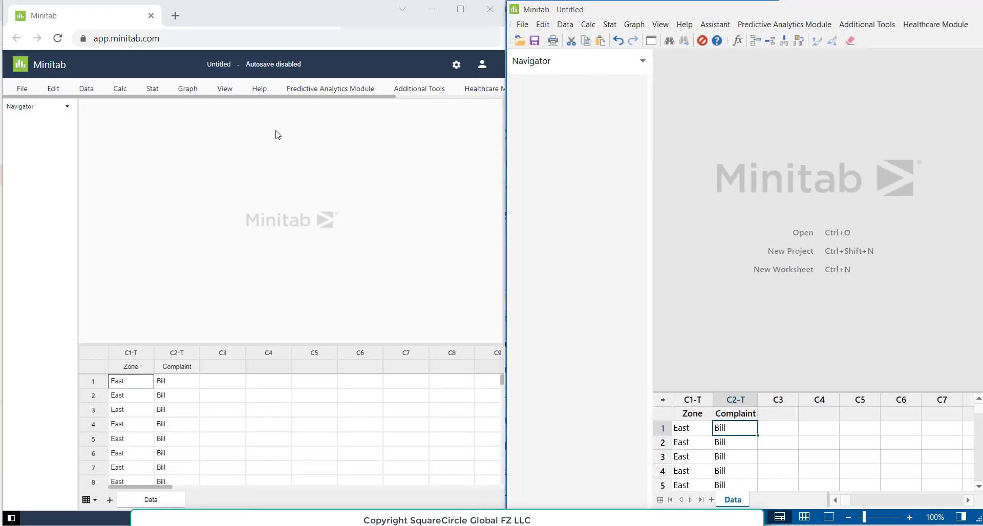
click(224, 90)
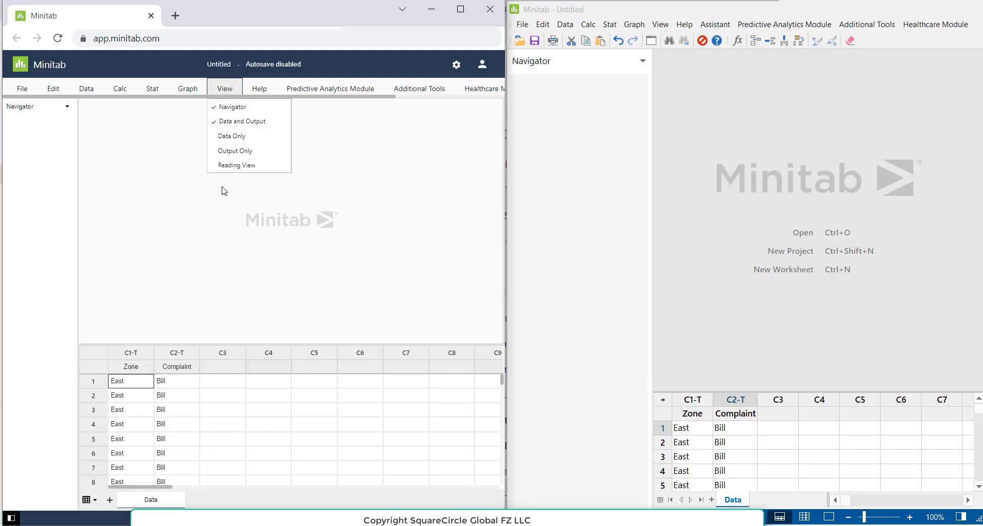
click(778, 88)
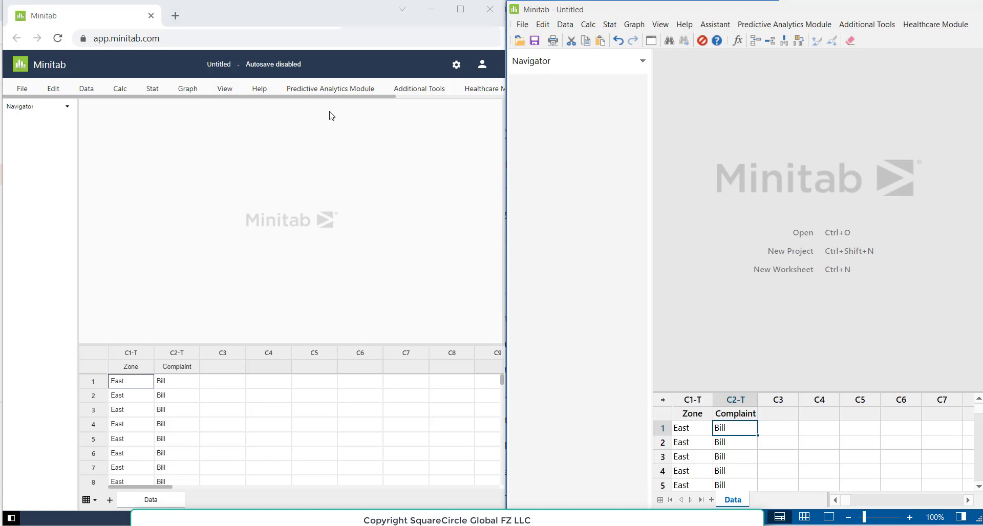
Step: Examine the desktop Assistant's Graphical Analysis chooser and its decision tree for graphing the distribution of data, and close it
double_click(726, 8)
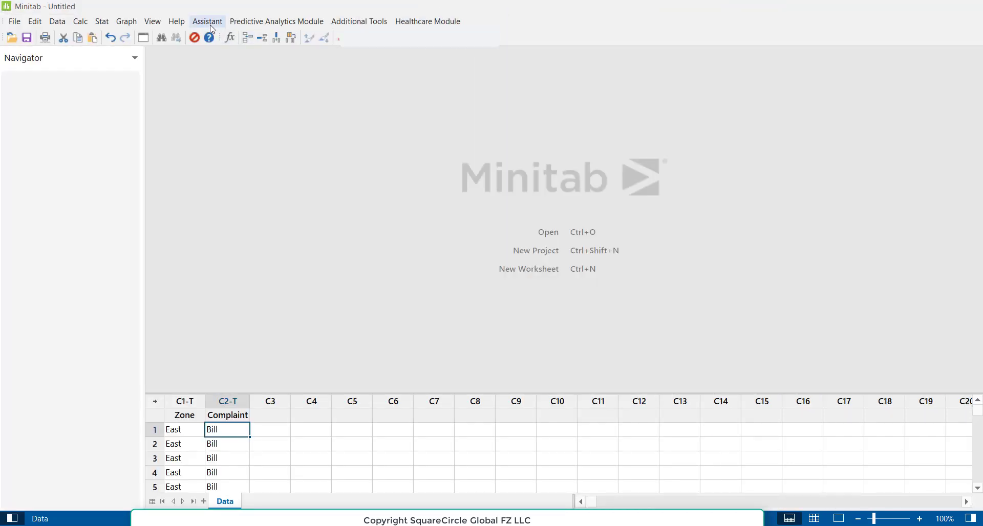
click(208, 25)
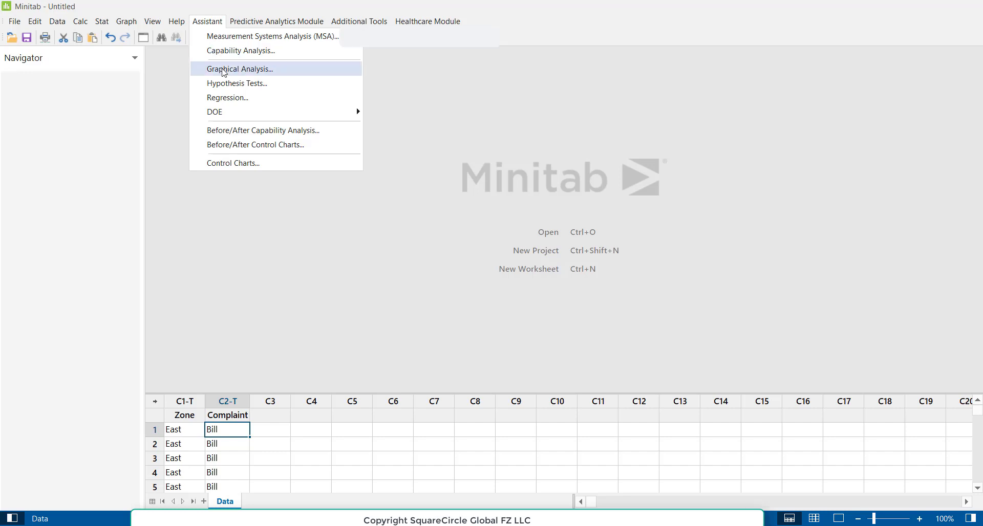
click(237, 72)
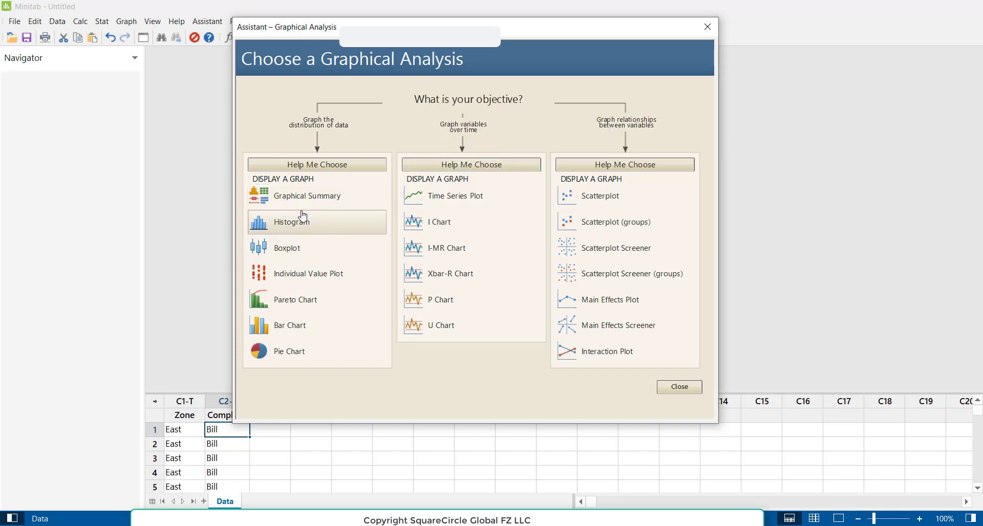
click(316, 164)
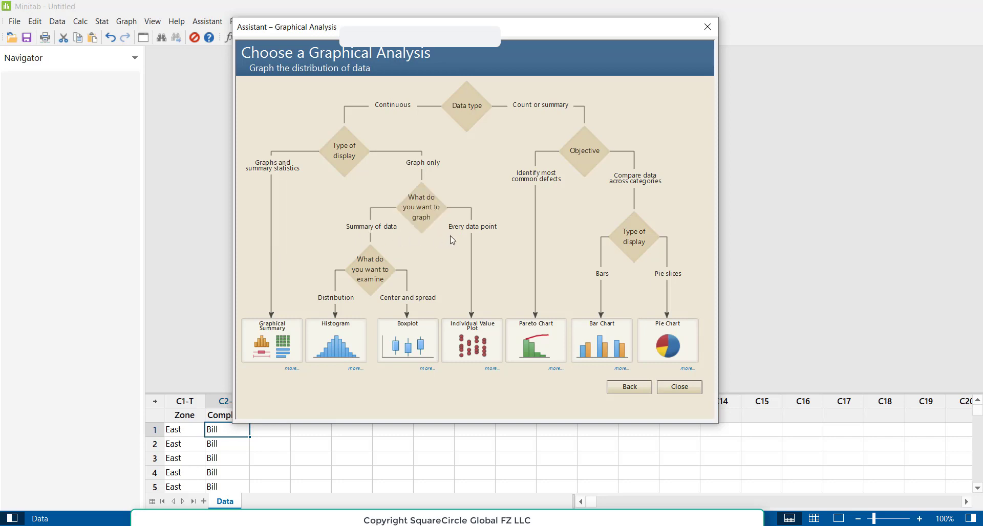
click(675, 390)
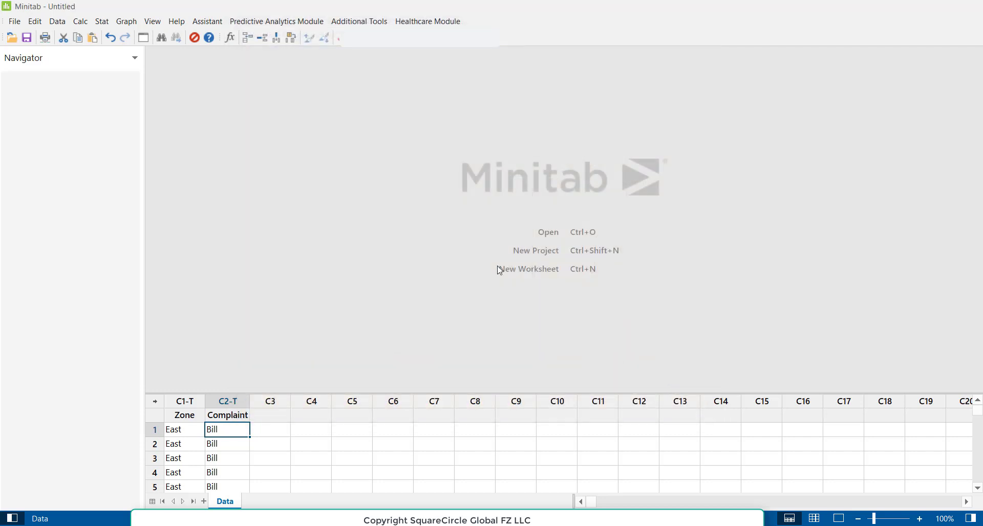
Step: Examine the desktop Assistant's Capability Analysis decision tree, close it, and return the desktop window to the side-by-side layout
click(207, 22)
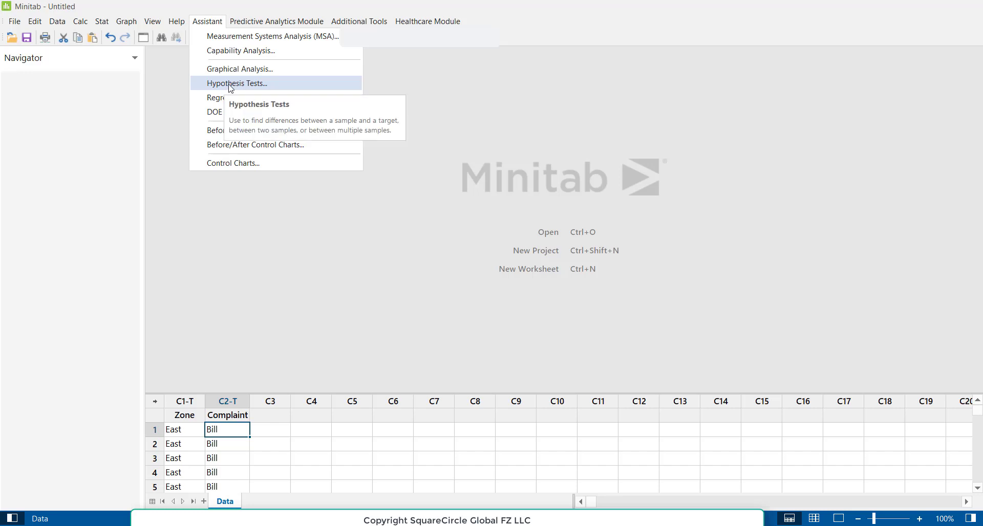
click(258, 51)
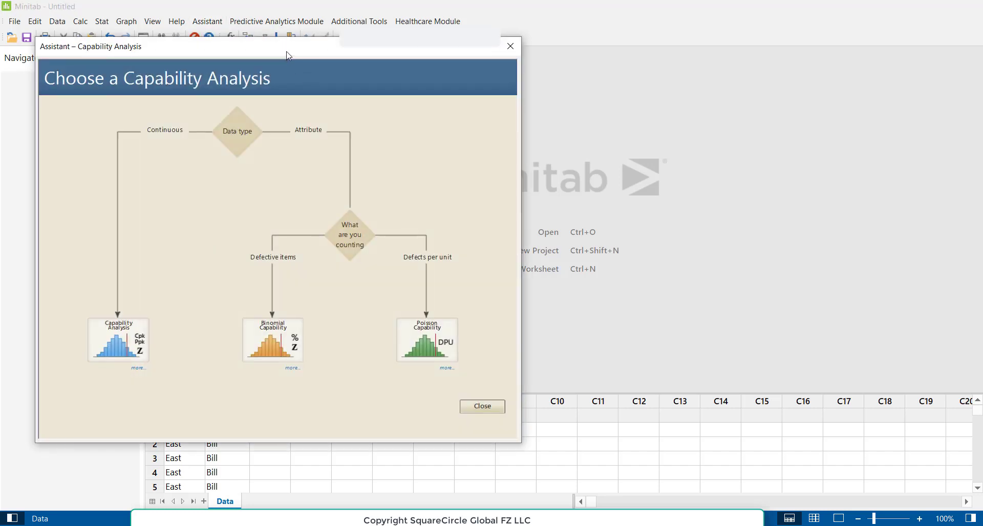
drag(287, 51, 425, 41)
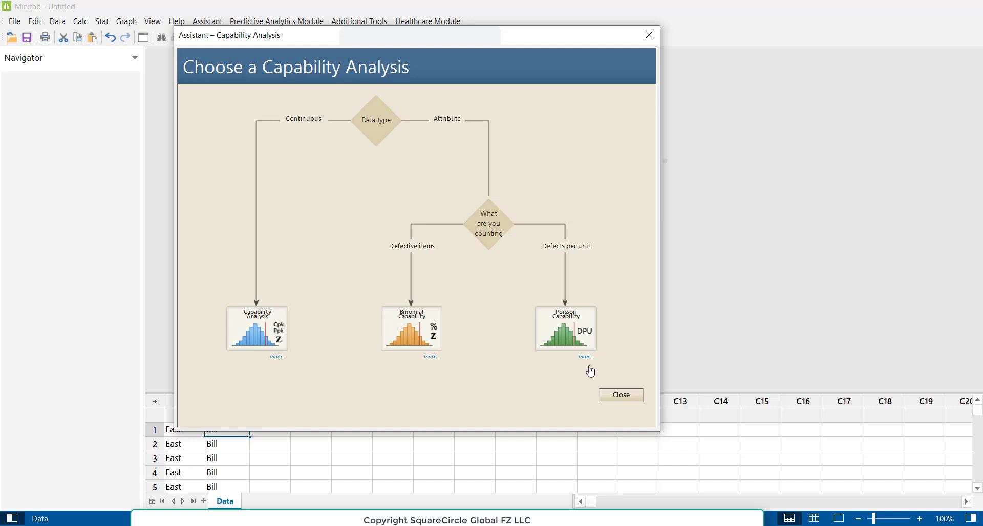
click(621, 395)
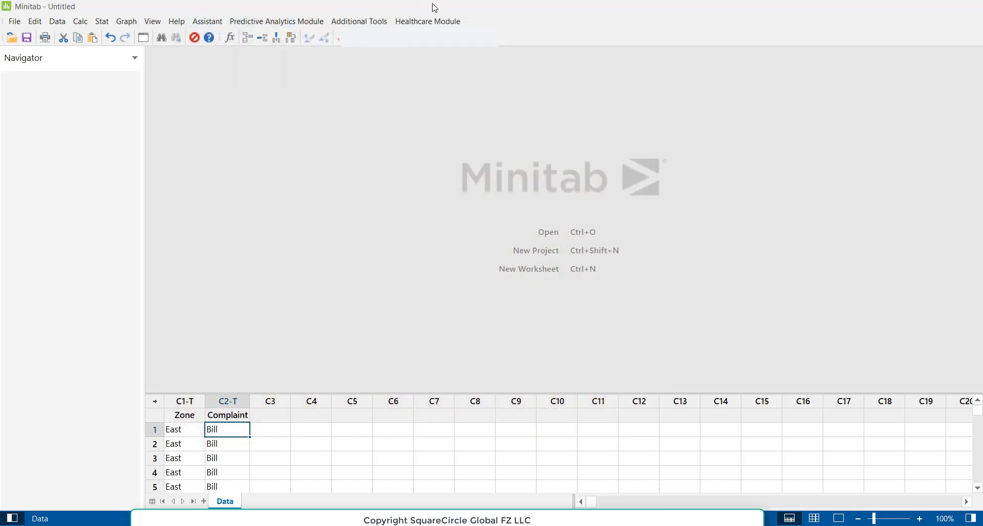
key(super+Right)
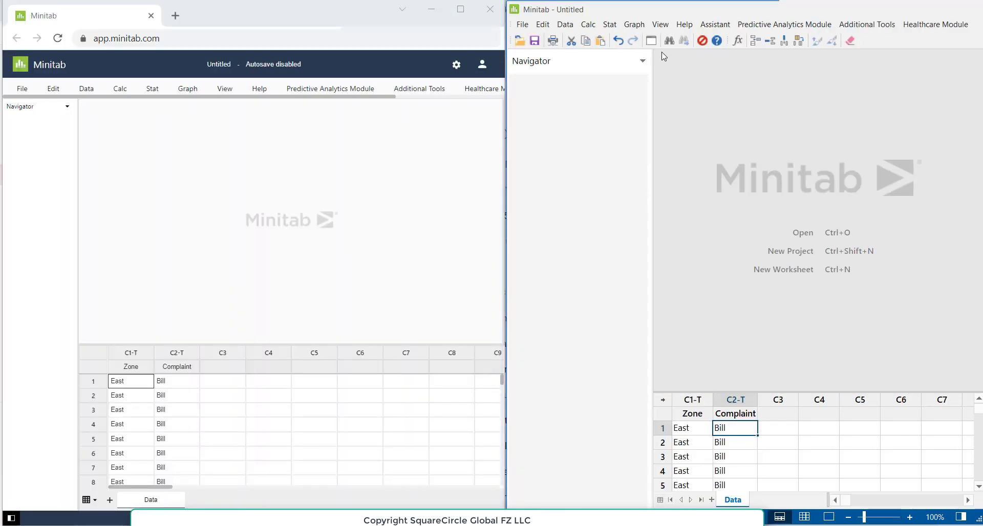
Step: Review the View and Assistant commands of the desktop version beside the web version
click(660, 26)
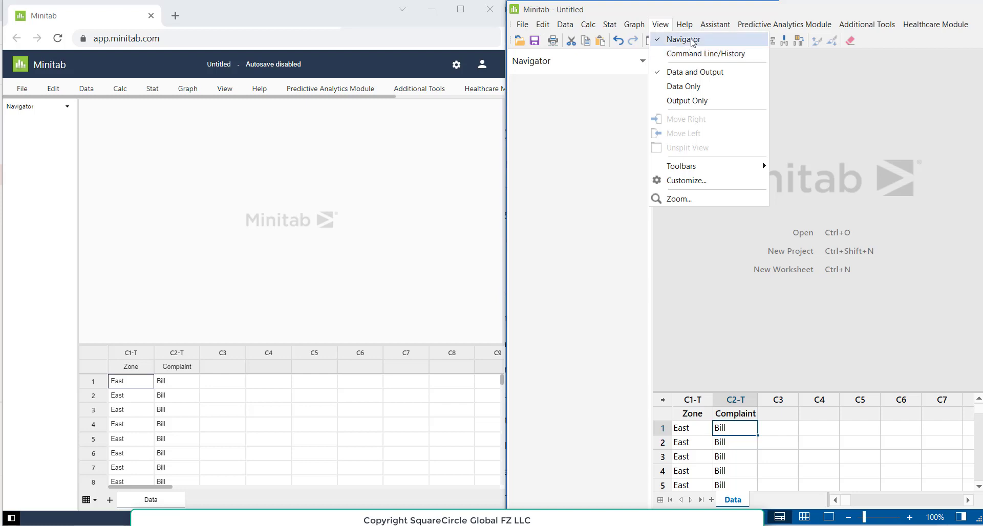
click(660, 24)
click(714, 26)
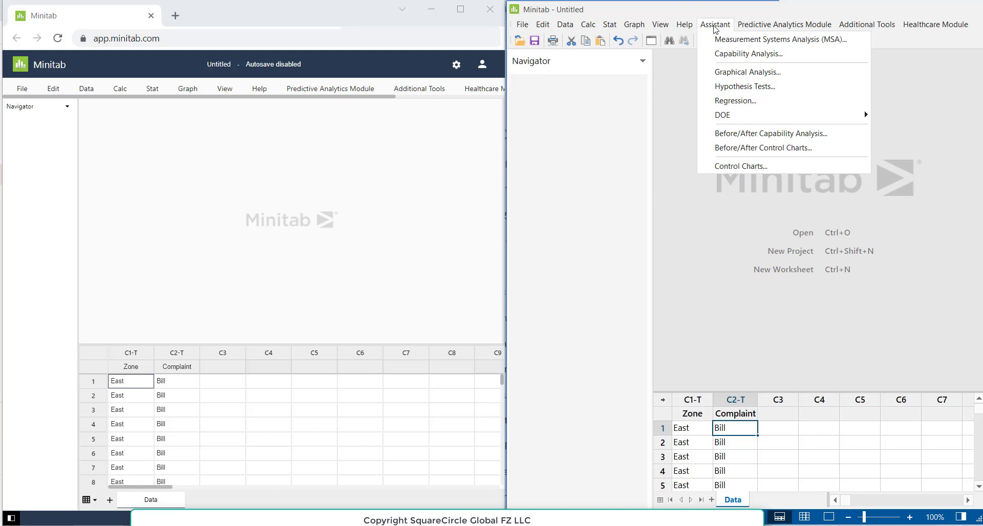
Step: Compare the Predictive Analytics Module commands in both versions, and check the desktop version's Additional Tools
mouse_move(765, 29)
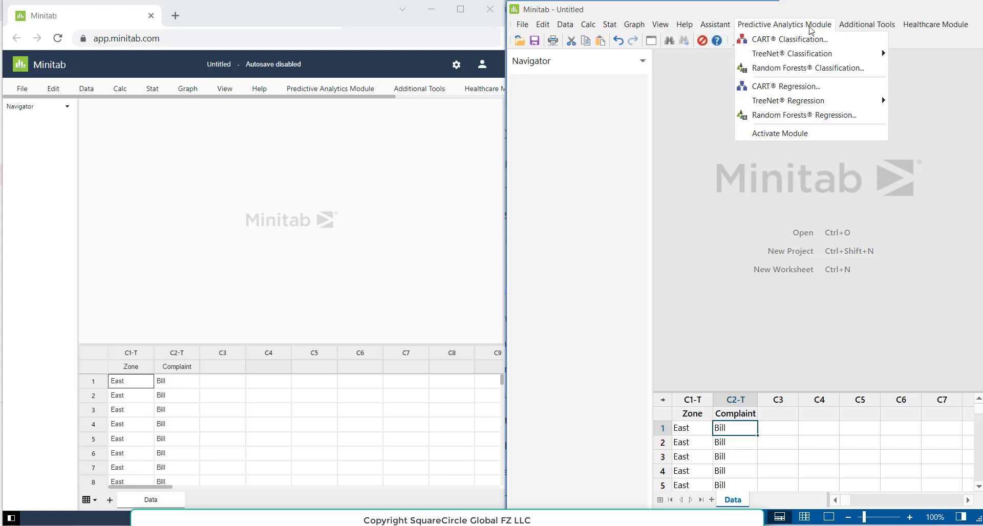
click(891, 29)
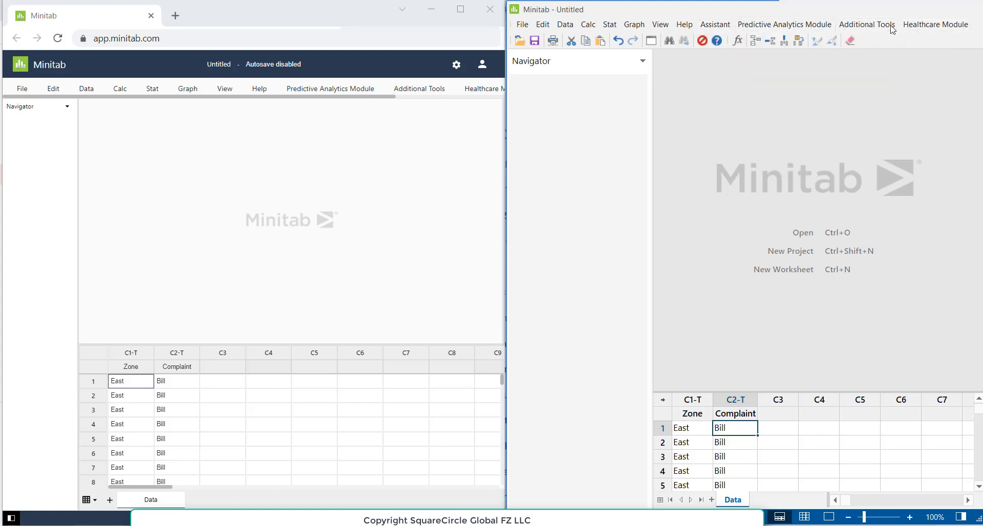
click(891, 29)
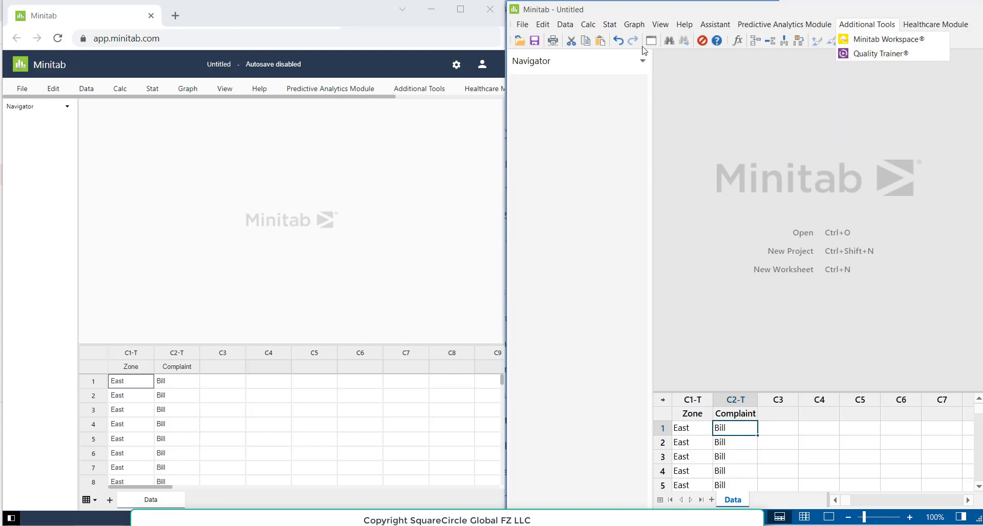
click(291, 21)
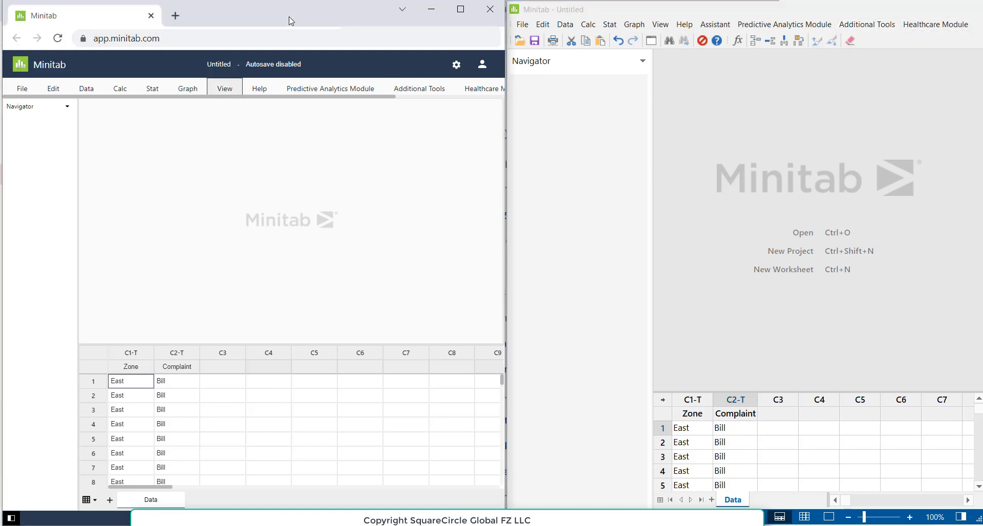
drag(377, 96, 448, 98)
click(237, 93)
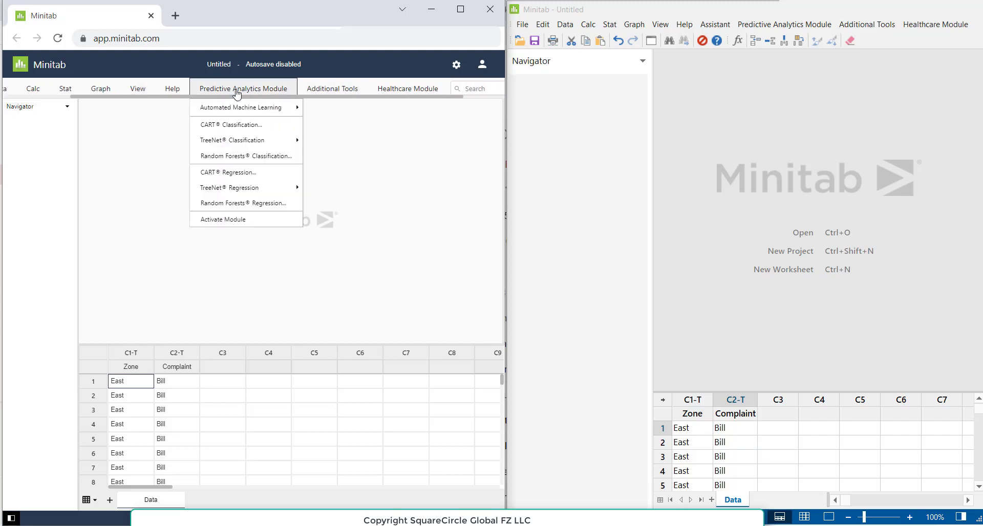
Step: Review the web version's Additional Tools, Healthcare Module and Predictive Analytics Module commands
click(338, 90)
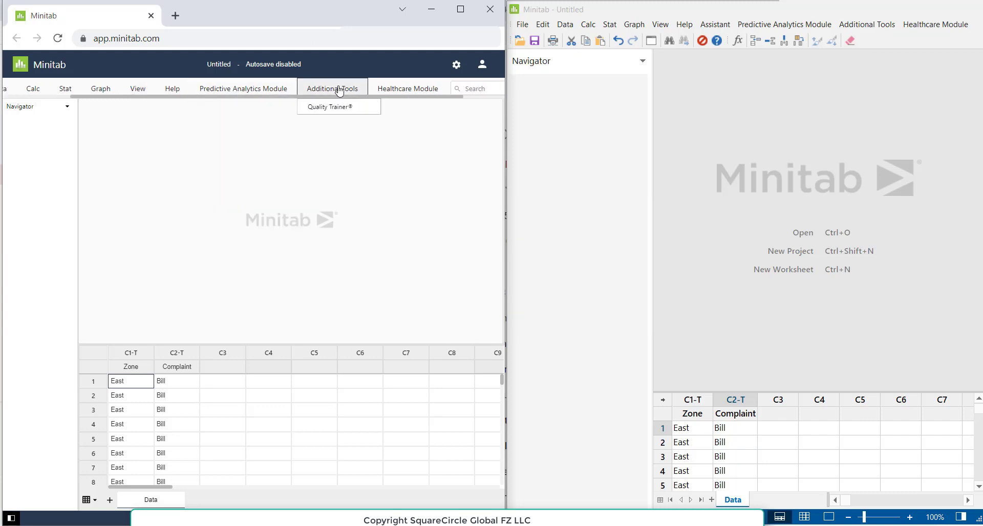
click(400, 90)
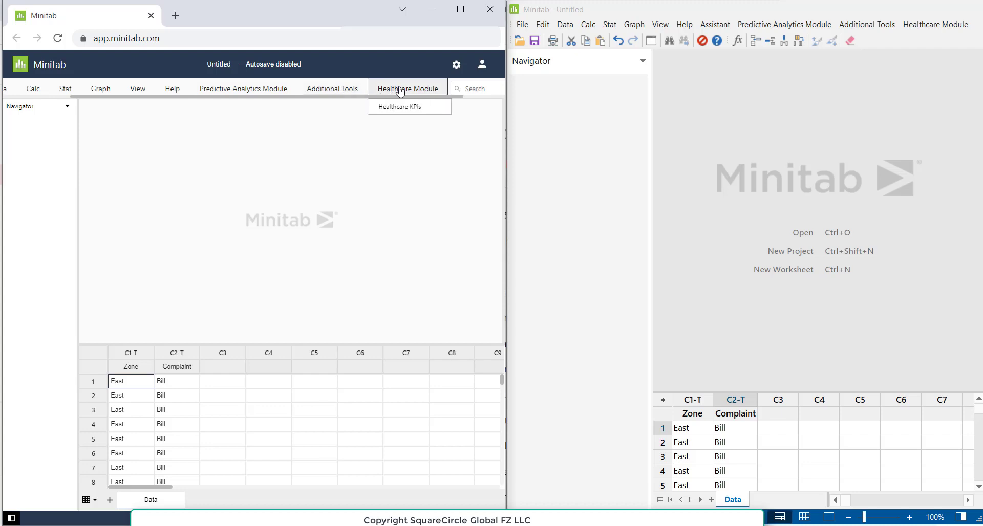
click(239, 92)
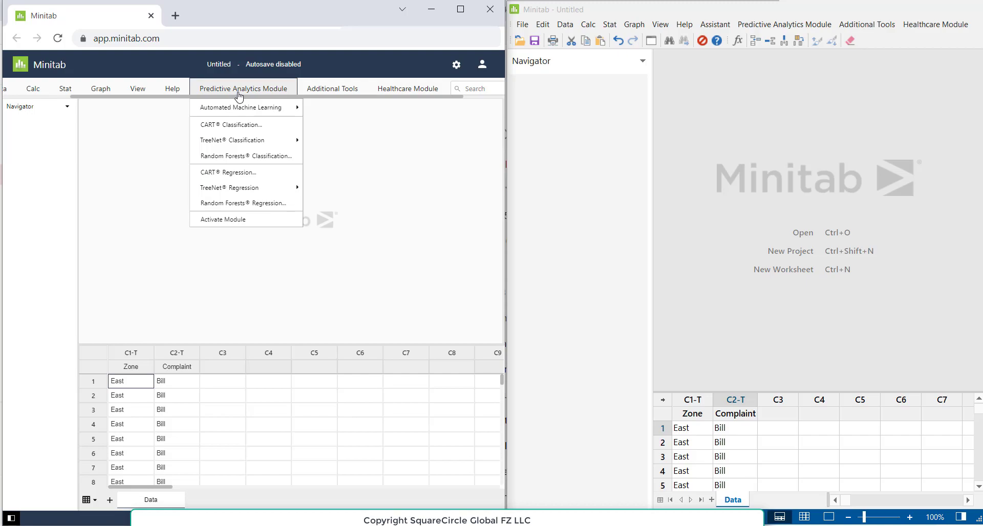
click(353, 151)
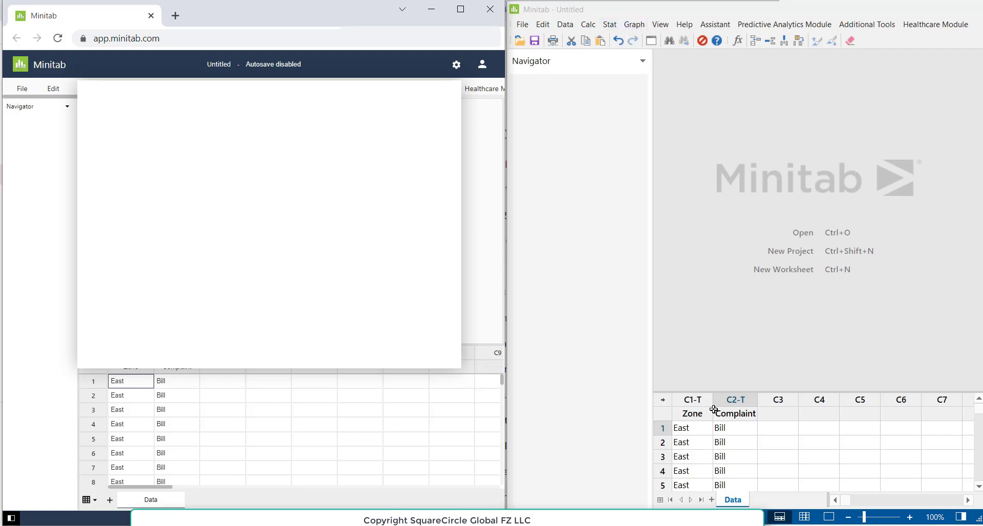
Step: Create a simple bar chart of counts of unique values for the Complaint column in the desktop version
click(638, 30)
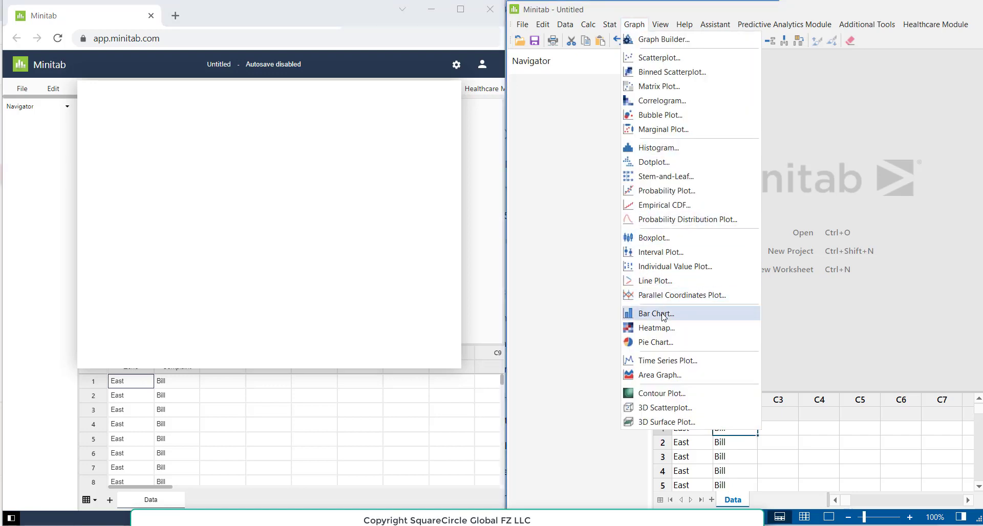
click(662, 313)
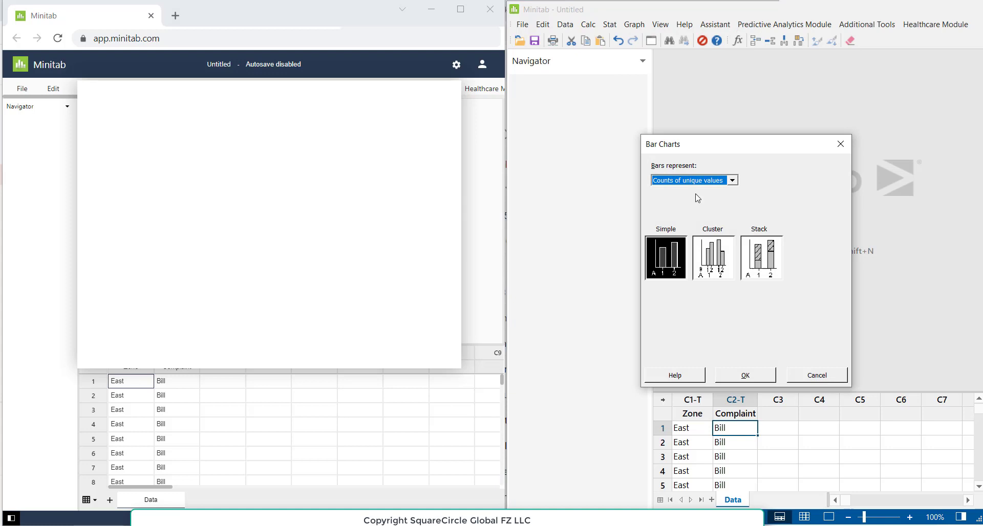
click(733, 181)
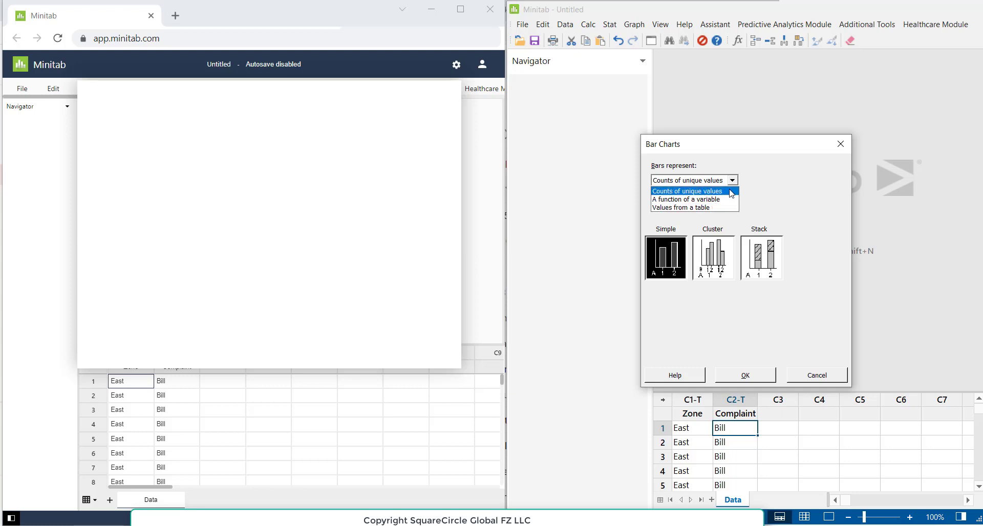
click(731, 192)
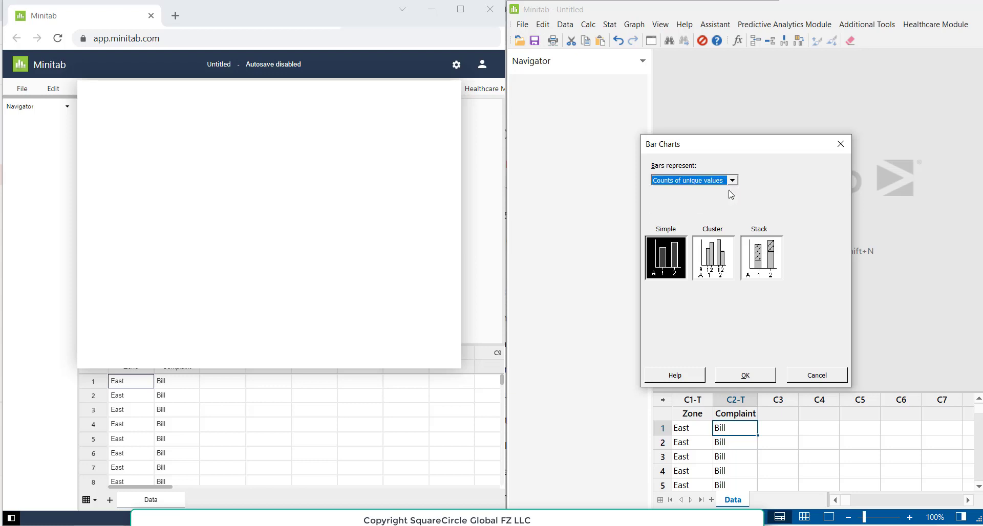
double_click(666, 259)
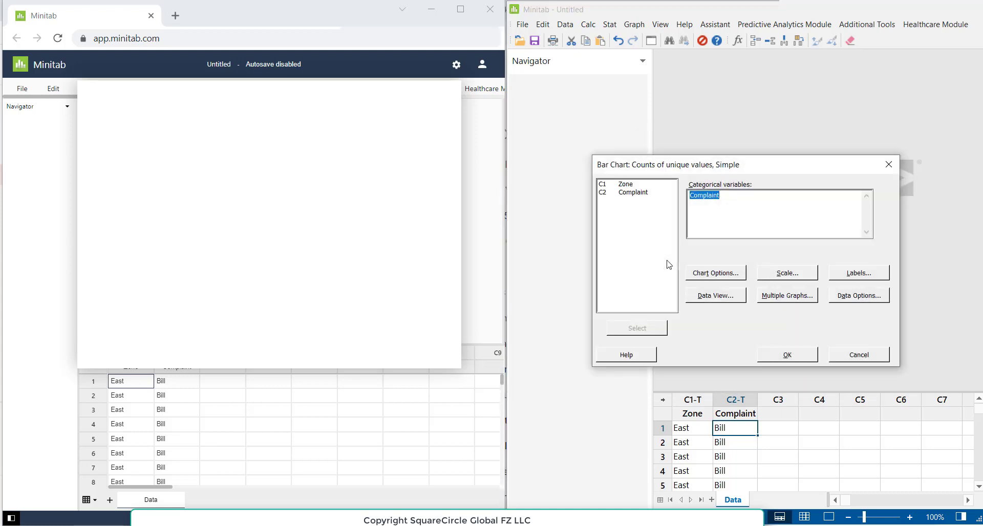
click(726, 198)
click(787, 355)
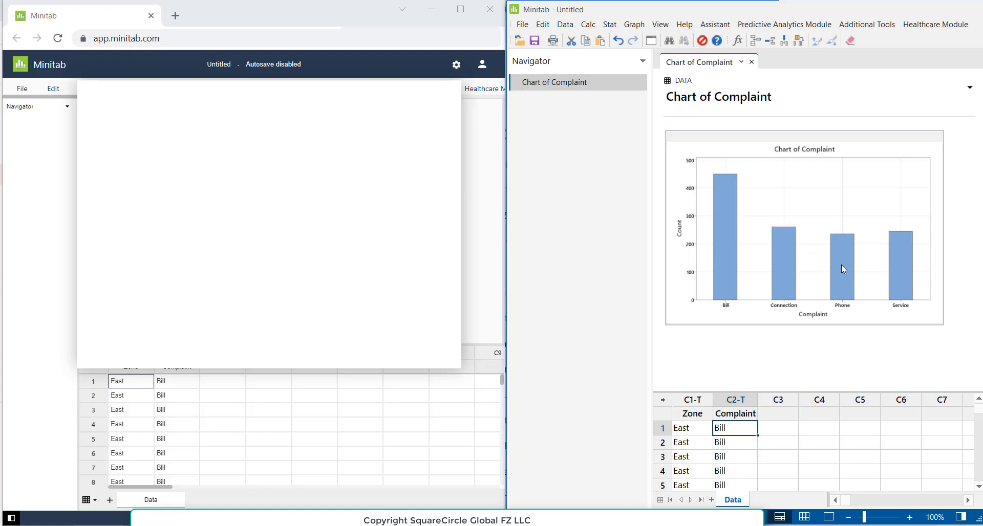
mouse_move(842, 269)
mouse_move(902, 271)
Step: Compare the Bar Chart commands in both versions, examine the web version's Counts of Unique Values chart choices, and close them
click(633, 24)
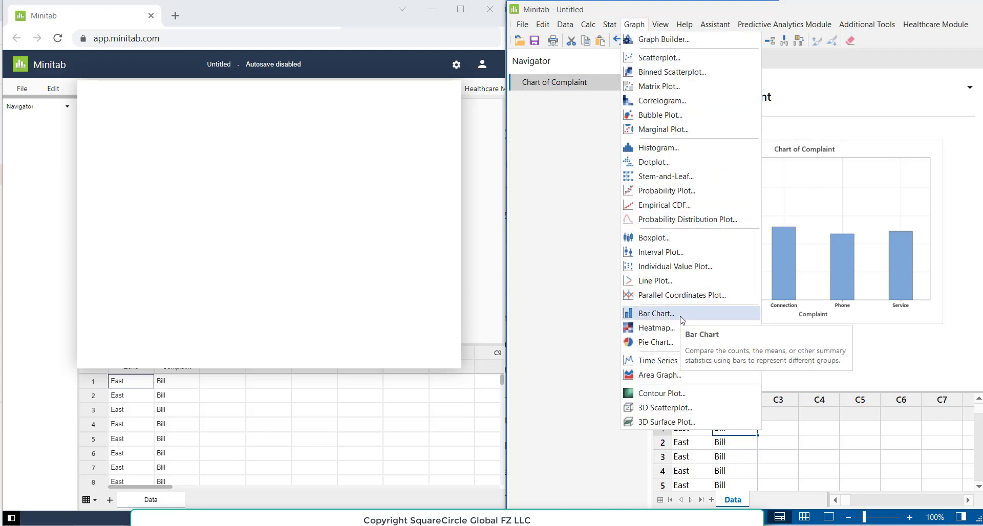
click(196, 190)
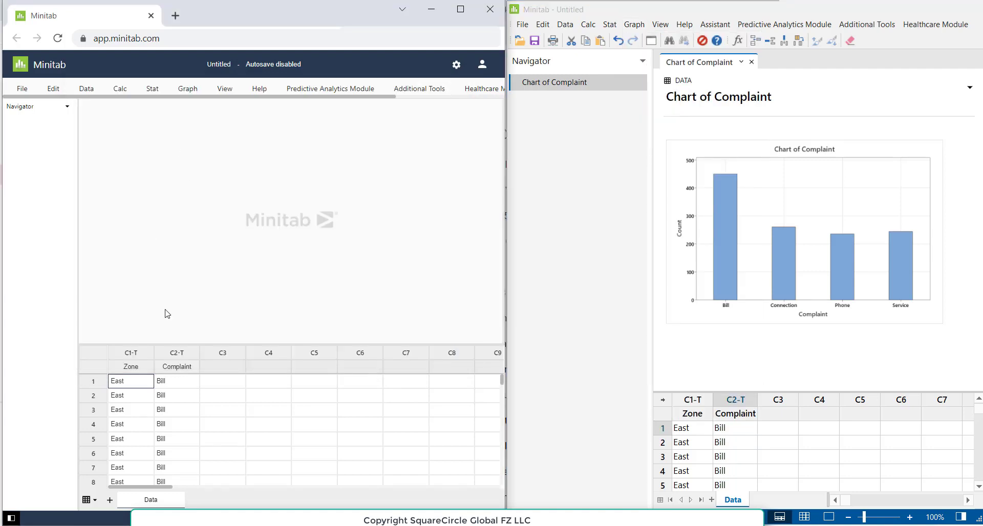
click(190, 94)
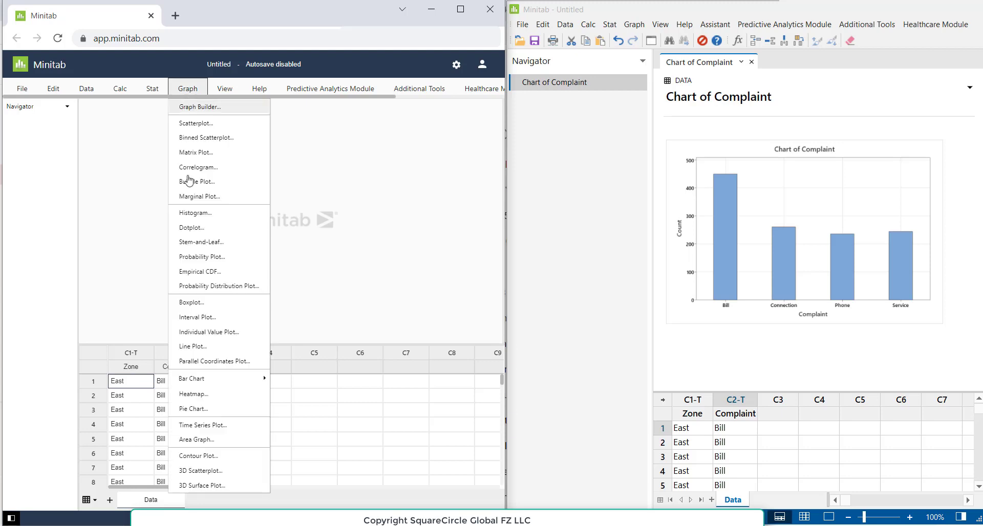
mouse_move(207, 379)
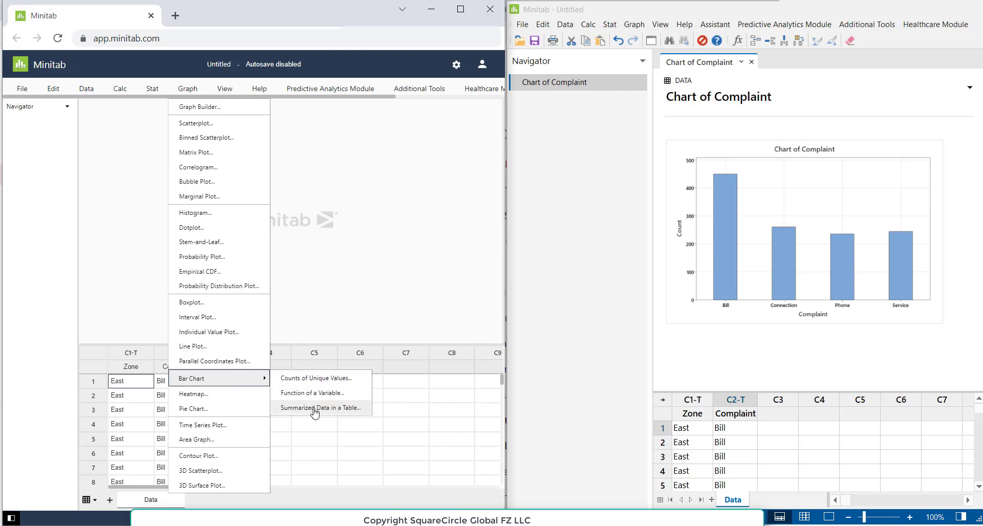
click(314, 381)
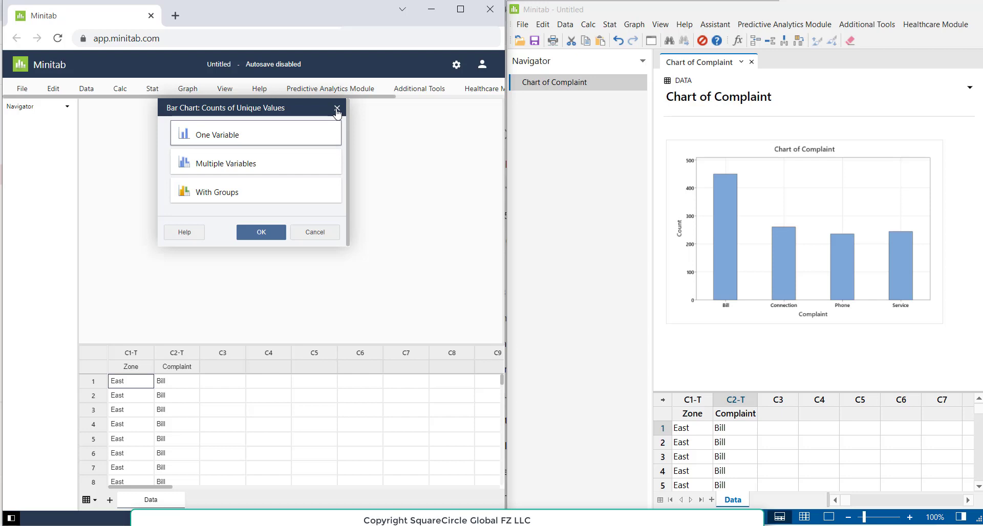
drag(249, 108, 250, 126)
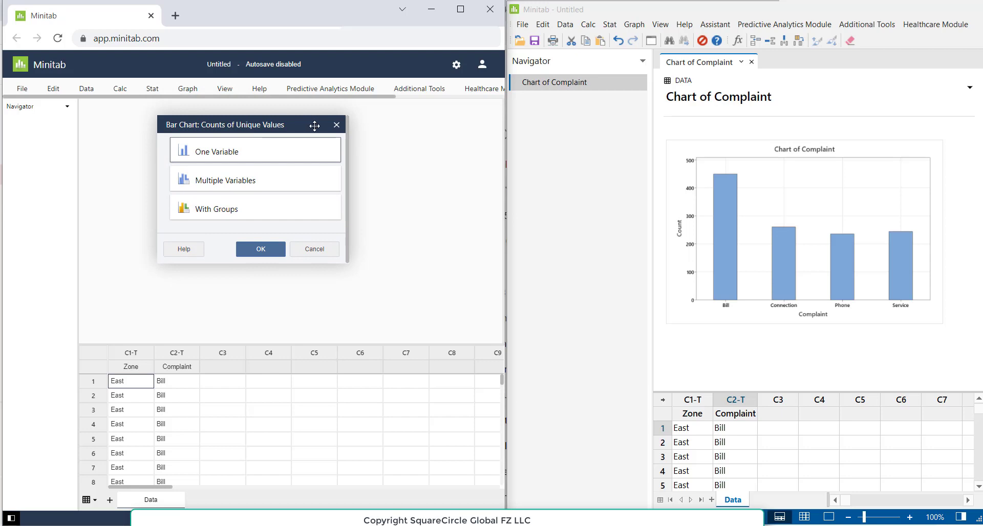
click(336, 126)
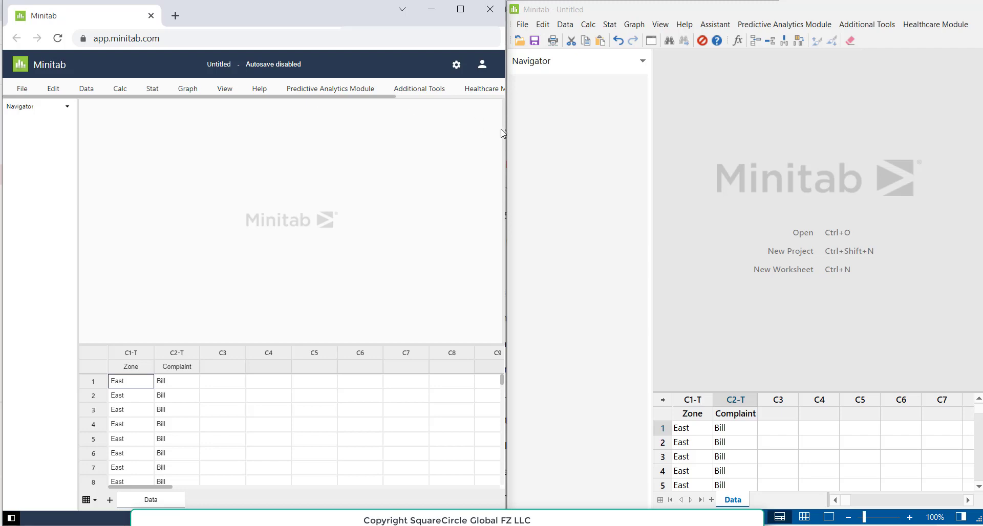
Step: Review the list of Assistant analyses in the desktop version once more and close it
click(714, 125)
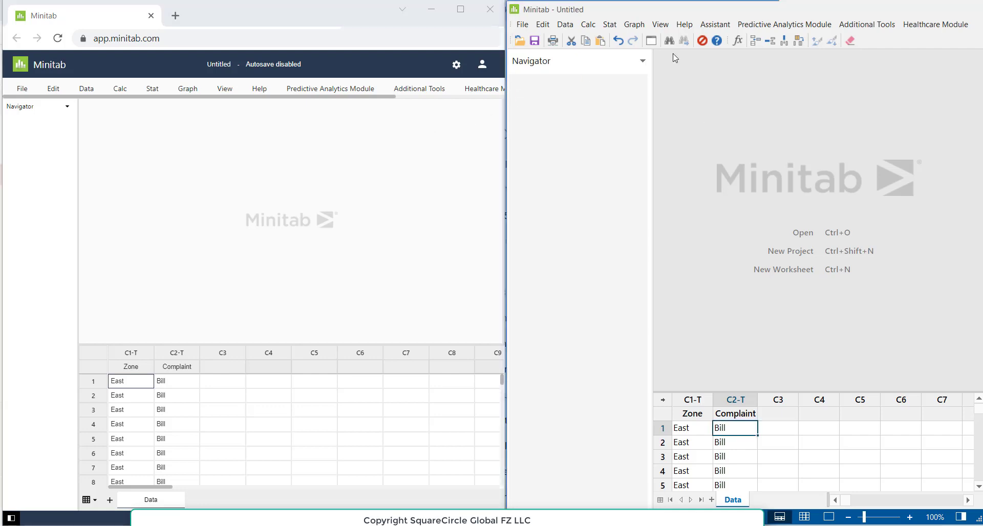
click(717, 25)
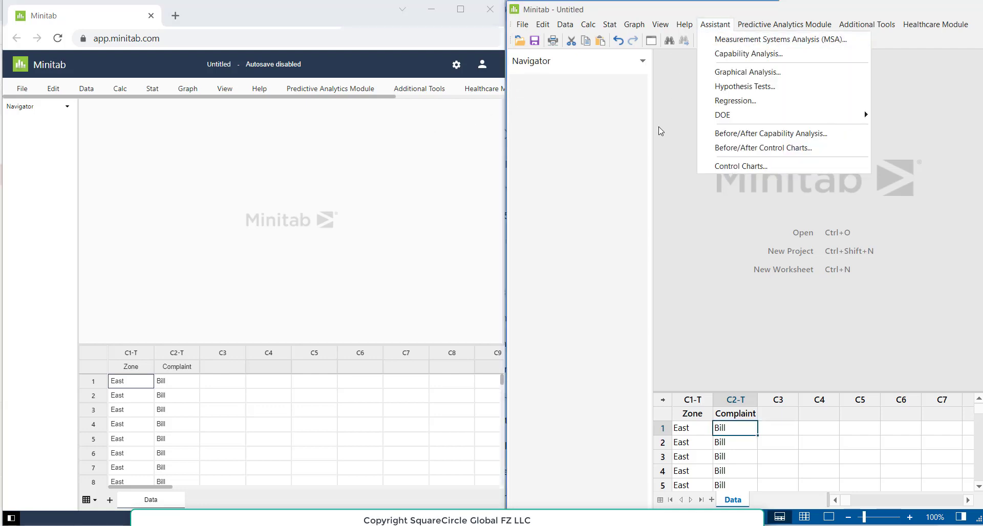
click(675, 174)
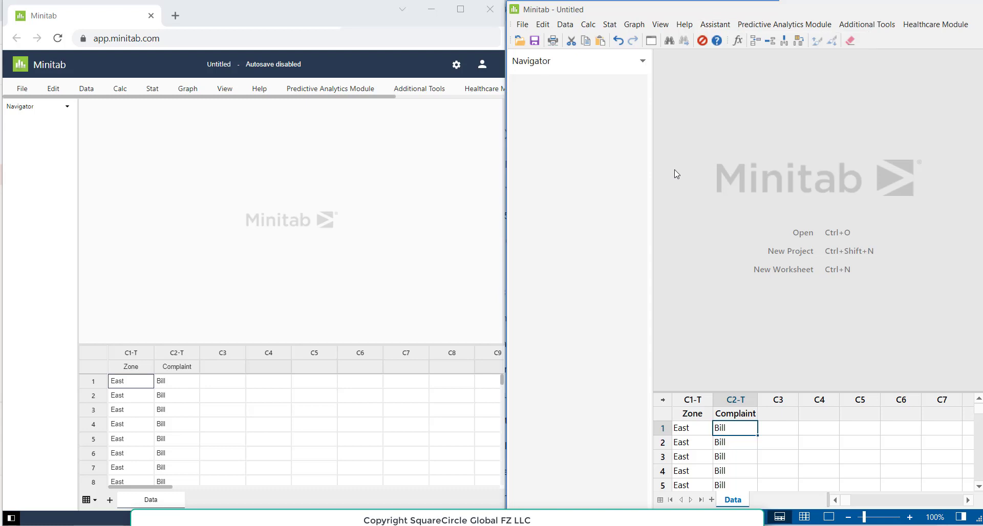